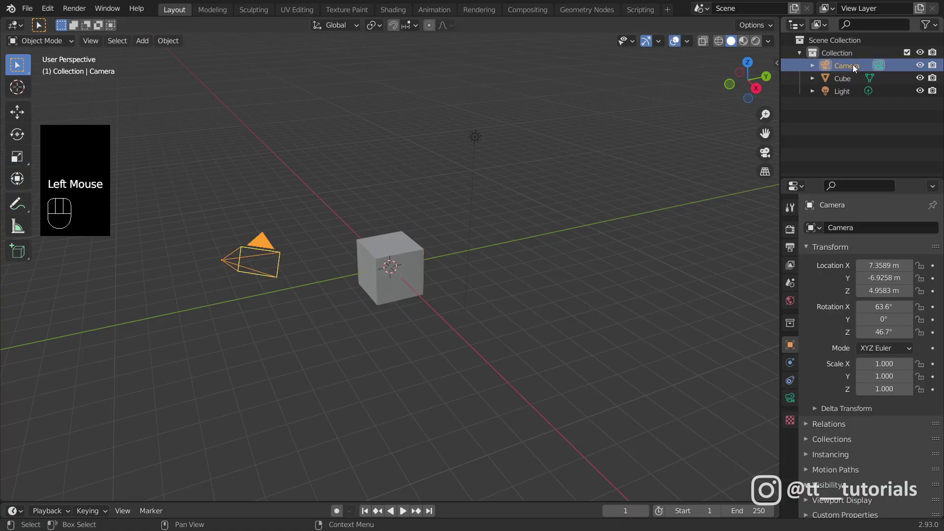
Delete the camera and the light from the scene
ctrl+click(840, 91)
key(x)
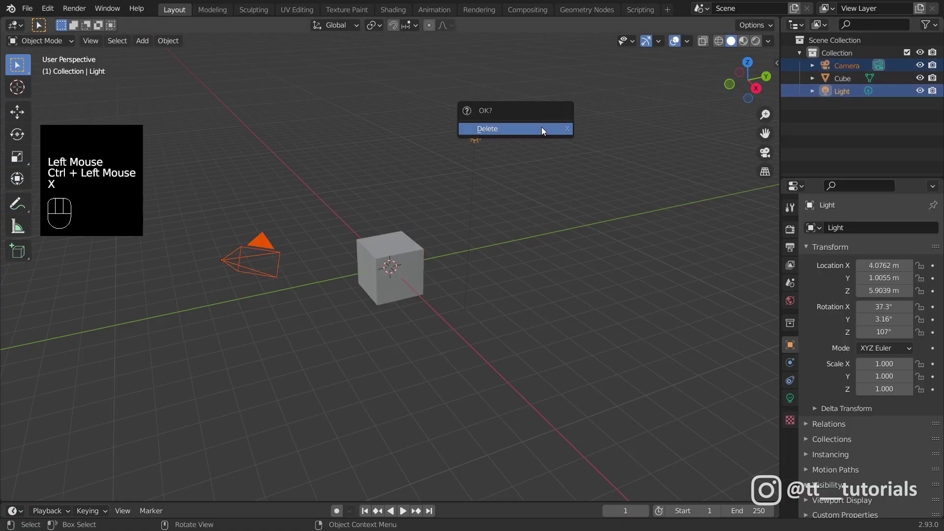
click(541, 128)
Hide the floor grid, the X and Y axes and the 3D cursor in the viewport overlays
click(690, 41)
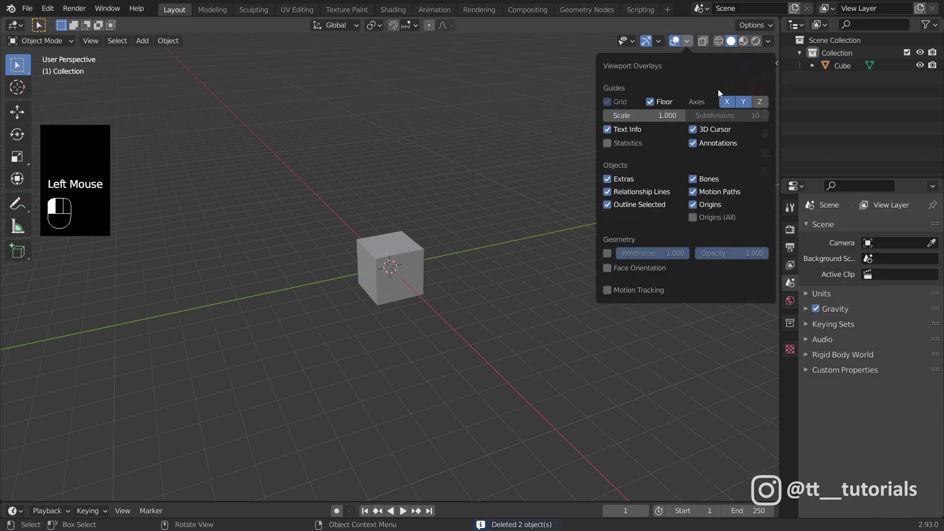
click(742, 101)
click(650, 102)
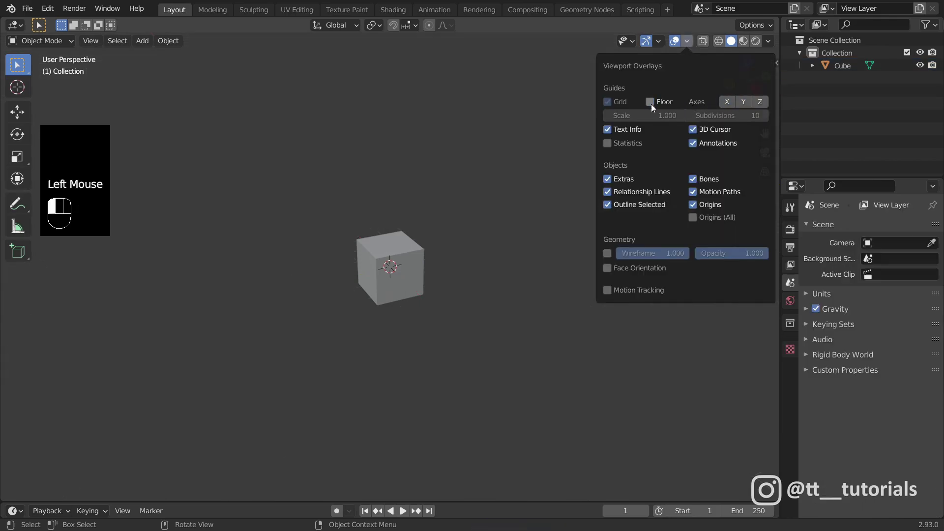
click(693, 130)
Extrude the cube's top face upward by about 1.8 m in Edit Mode
click(390, 226)
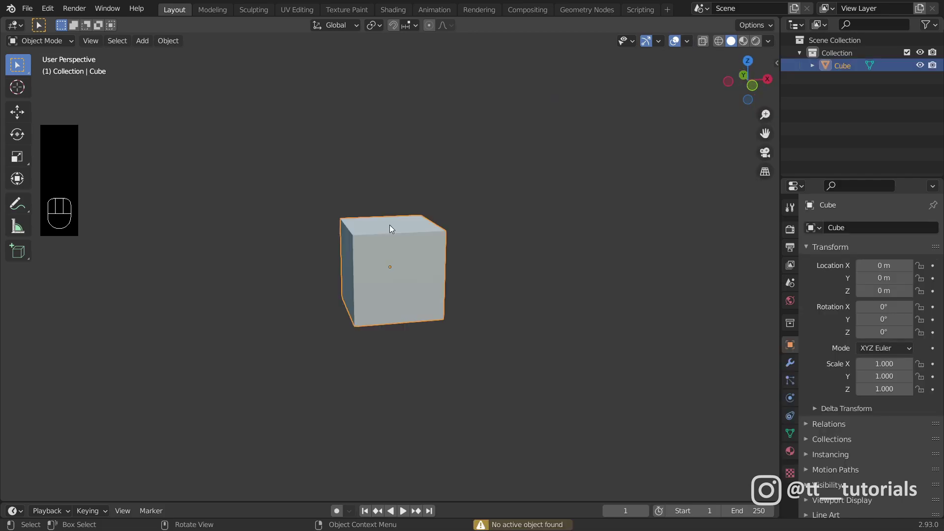
key(ctrl+Tab)
click(478, 219)
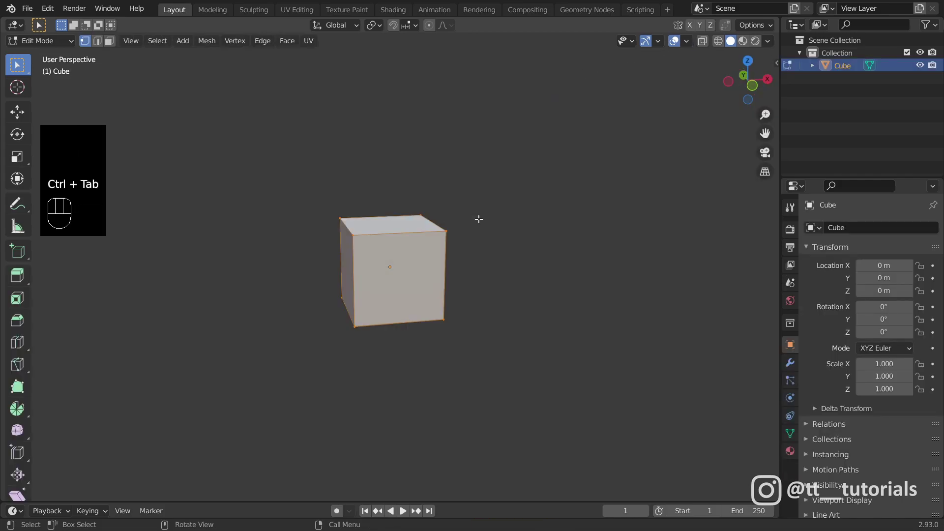
key(3)
click(390, 224)
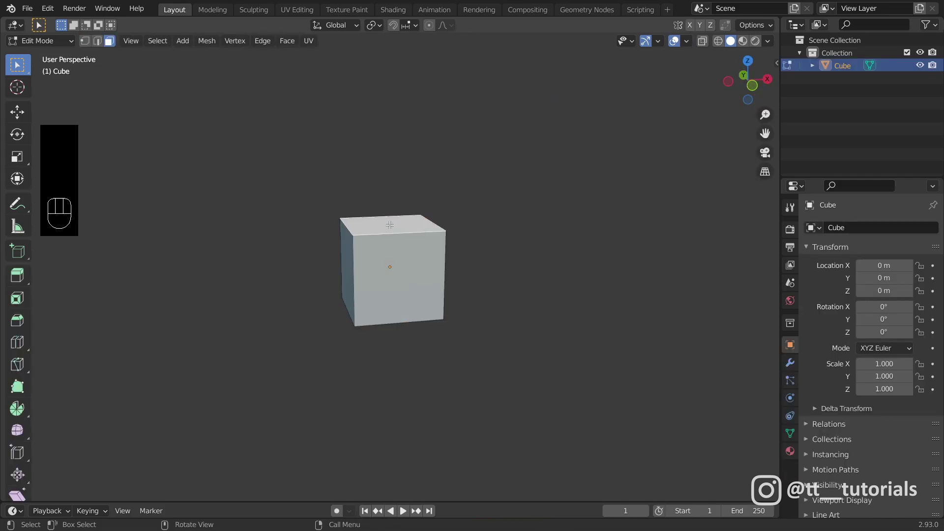
key(e)
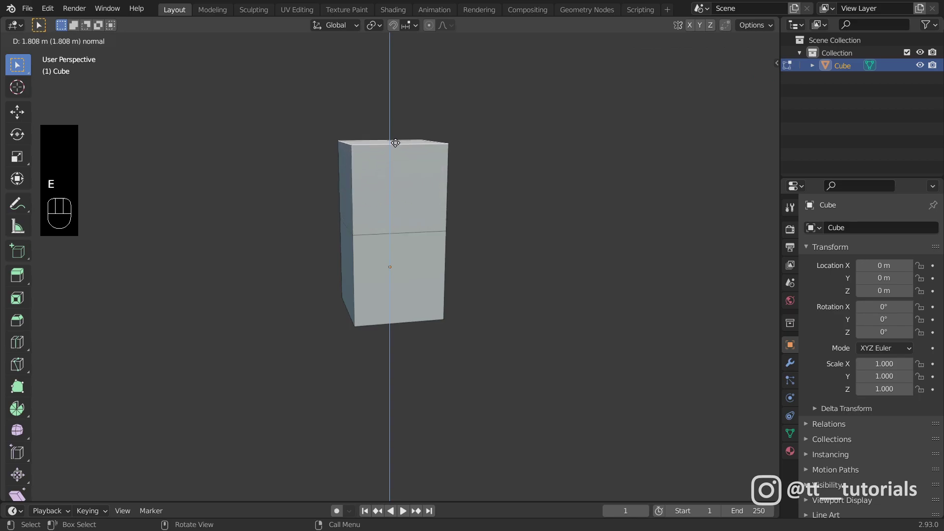
click(395, 143)
Return to Object Mode and scale the block along Y to about 0.43 to make it thinner
middle_drag(395, 143, 432, 126)
key(ctrl+Tab)
click(353, 131)
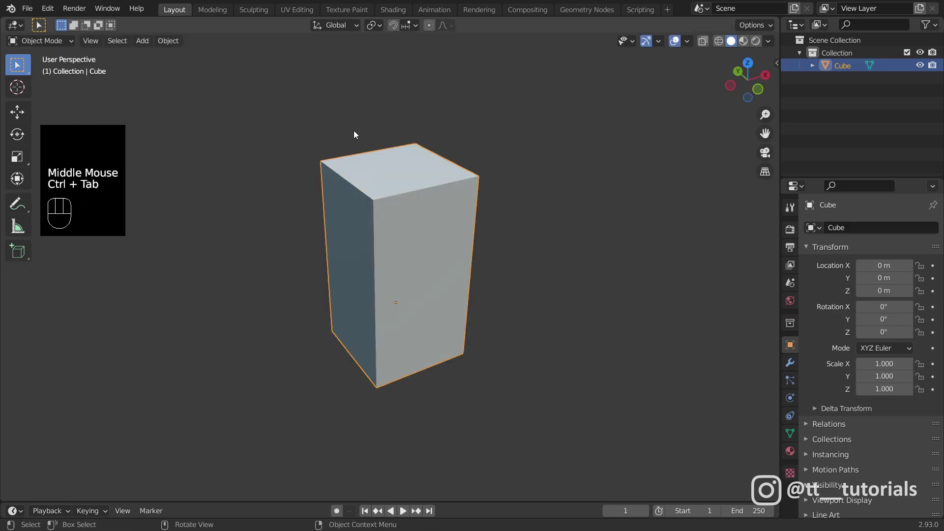
click(14, 156)
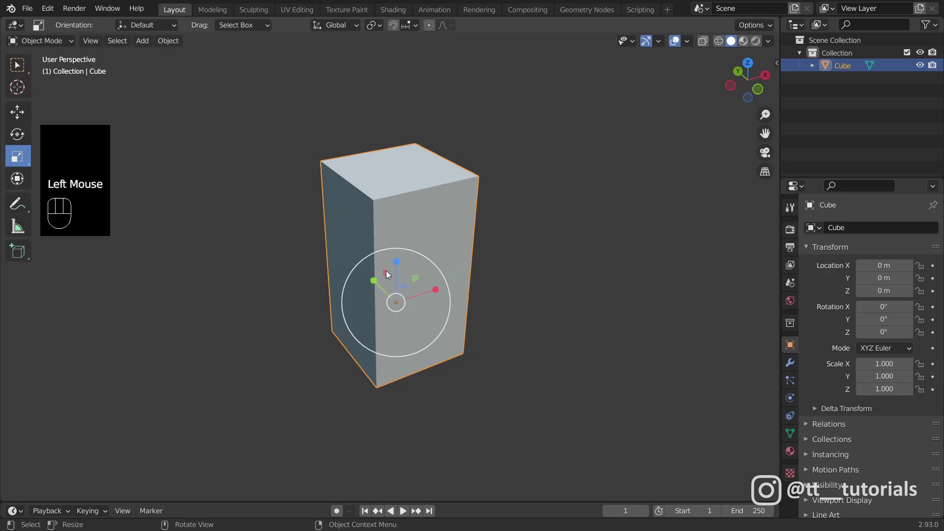
drag(373, 279, 388, 288)
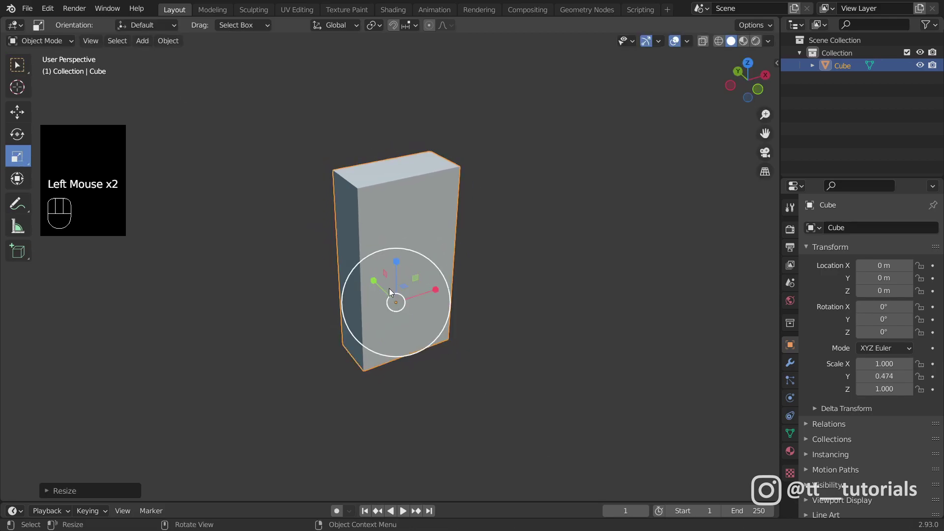
middle_drag(388, 288, 580, 232)
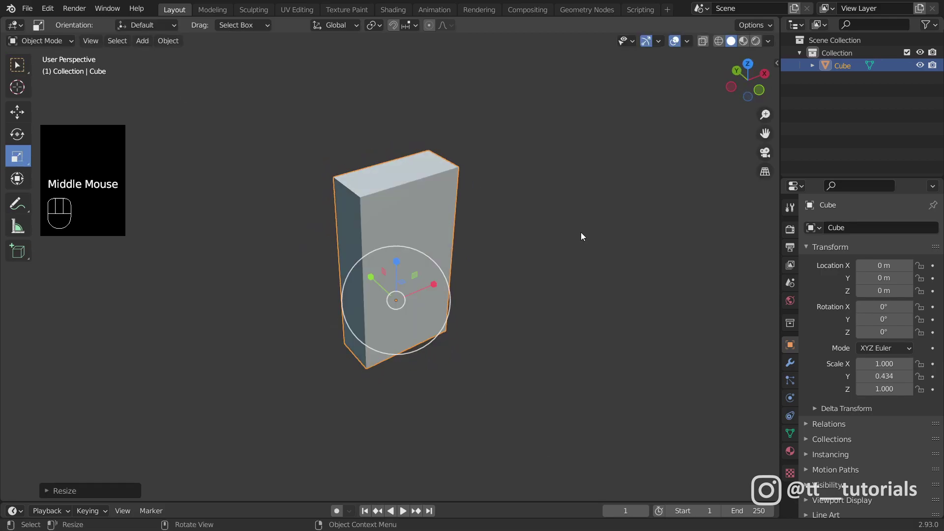
Add a vertical loop cut through the middle of the block's wide faces in Edit Mode
key(ctrl+Tab)
click(582, 231)
key(ctrl+r)
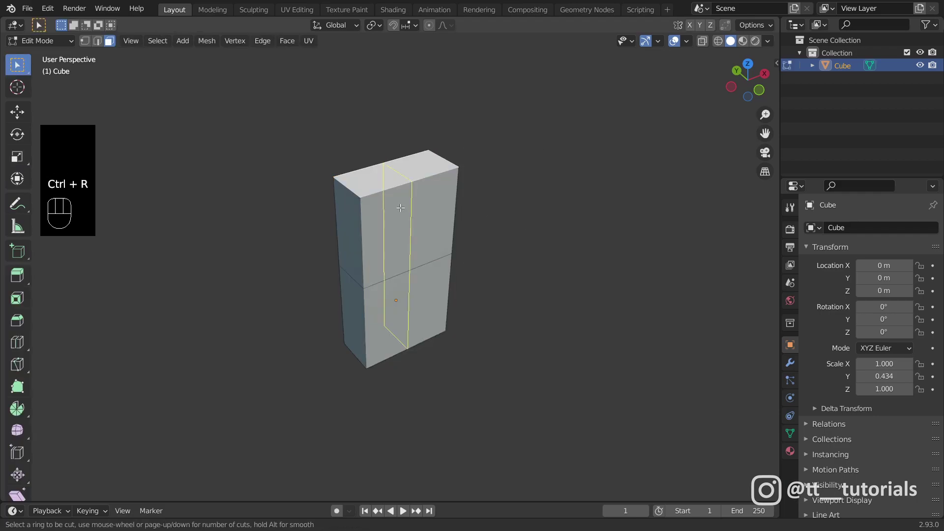
scroll(484, 158, up, 1)
middle_drag(484, 158, 507, 148)
click(508, 147)
Set the material's viewport display colour to light cyan with a roughness of 1.000
click(791, 451)
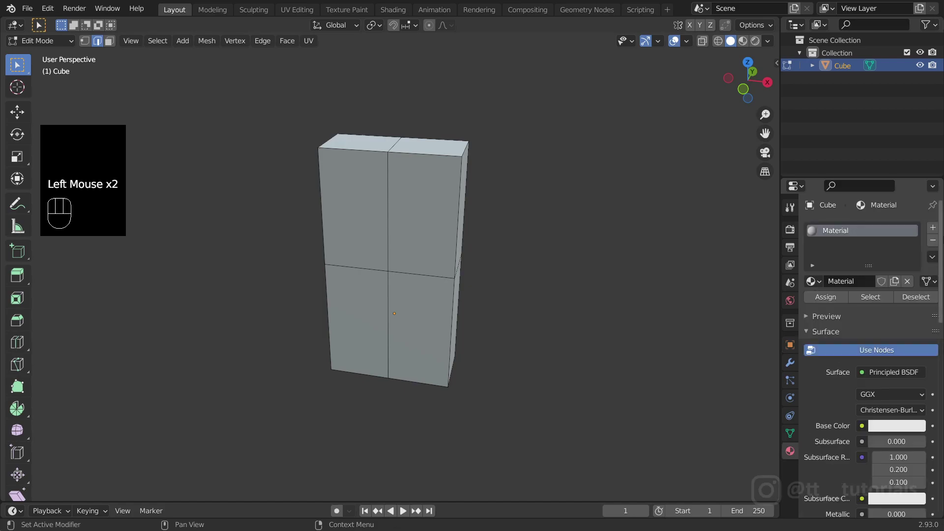
drag(940, 210, 940, 452)
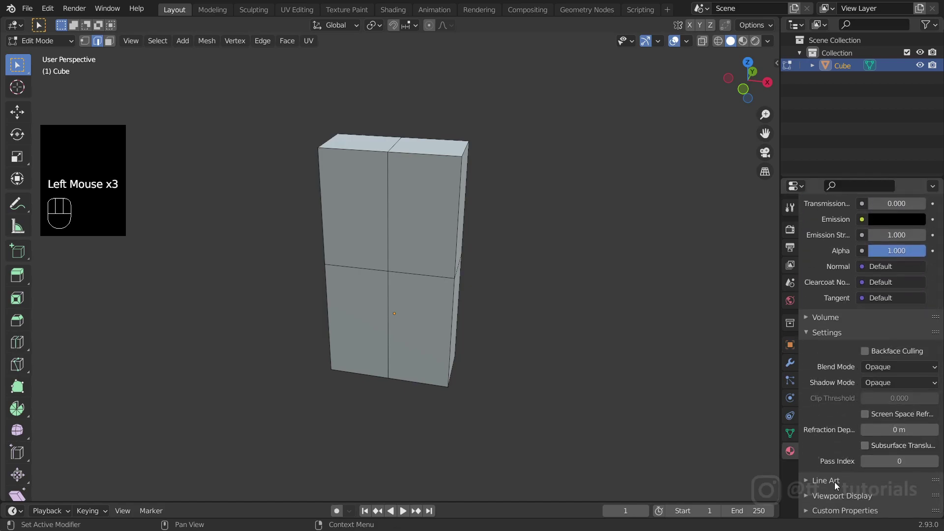
click(827, 496)
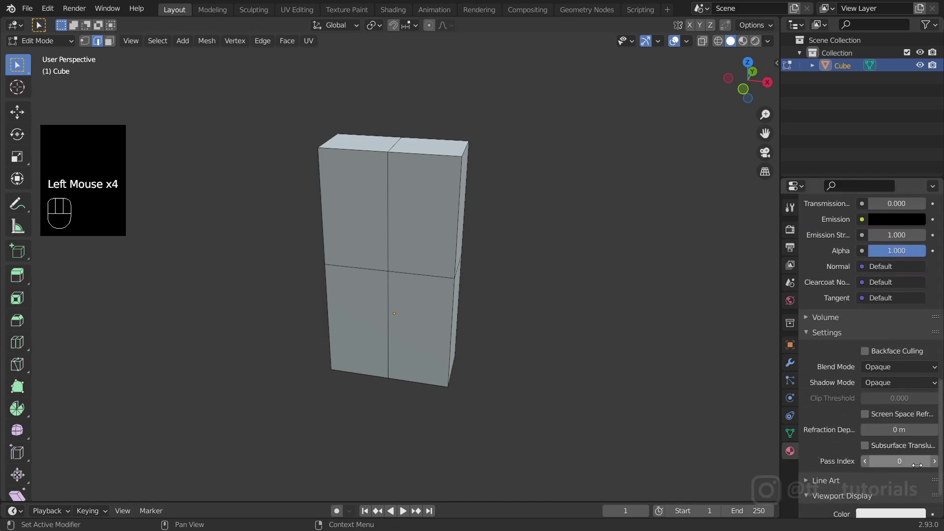
scroll(835, 492, down, 4)
click(889, 462)
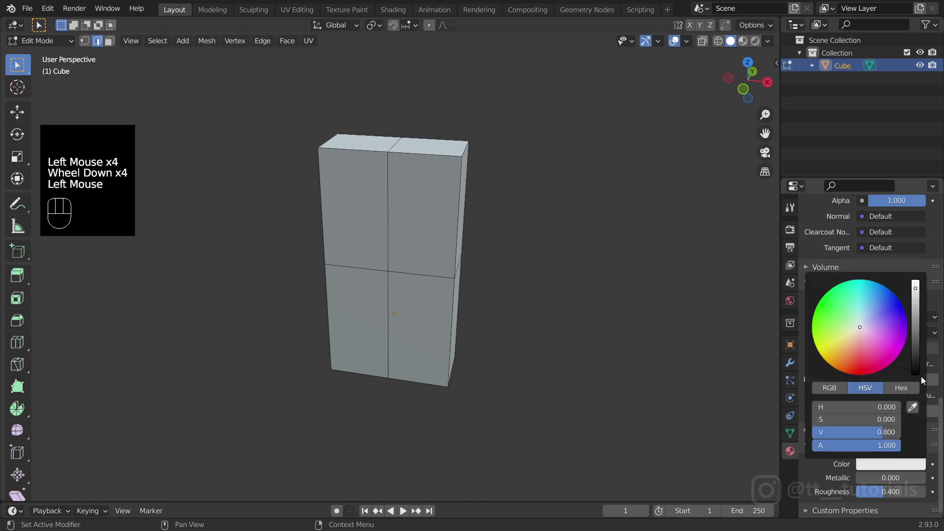
click(864, 314)
middle_drag(772, 314, 789, 315)
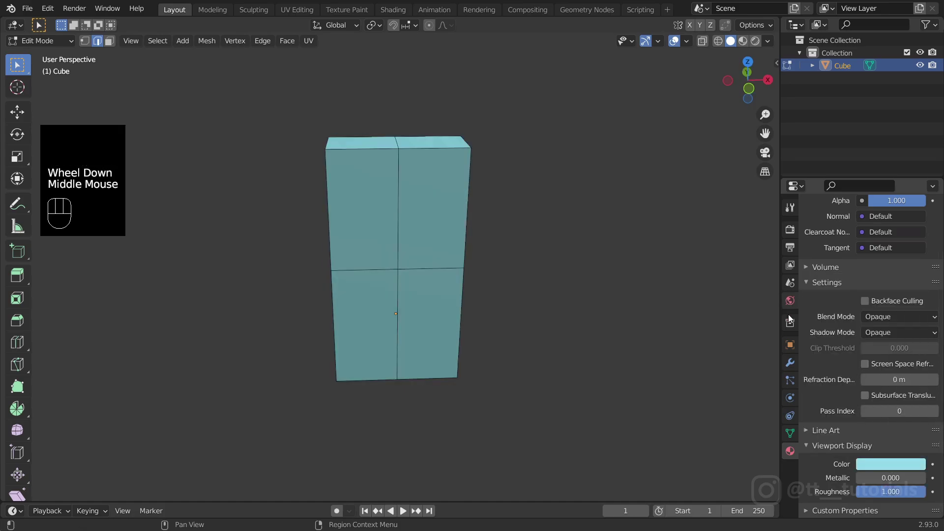
Add a Subdivision Surface modifier to the block
click(789, 362)
click(836, 227)
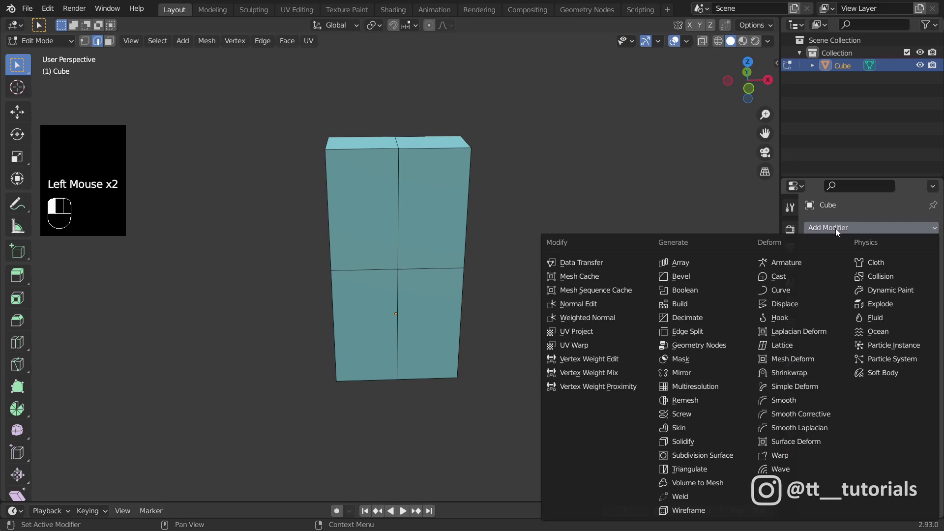
click(708, 457)
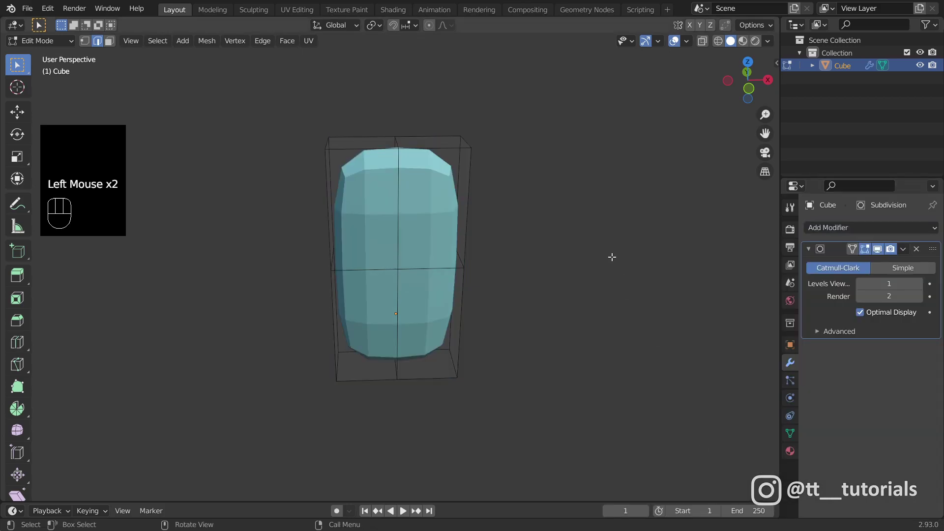
middle_drag(611, 256, 436, 237)
Cut an edge loop midway through the block's thickness with the subdivision hidden in the viewport, and show the subdivision again
click(878, 248)
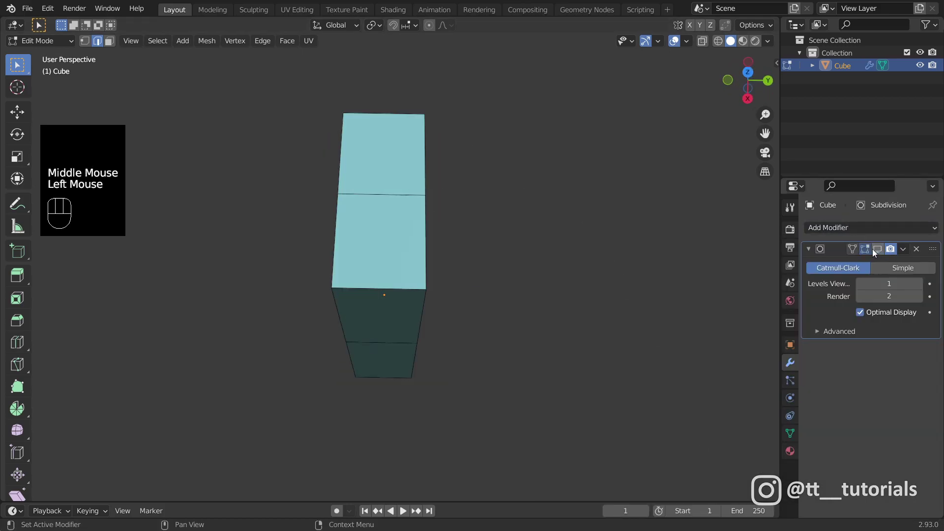
key(ctrl+r)
middle_drag(425, 191, 417, 209)
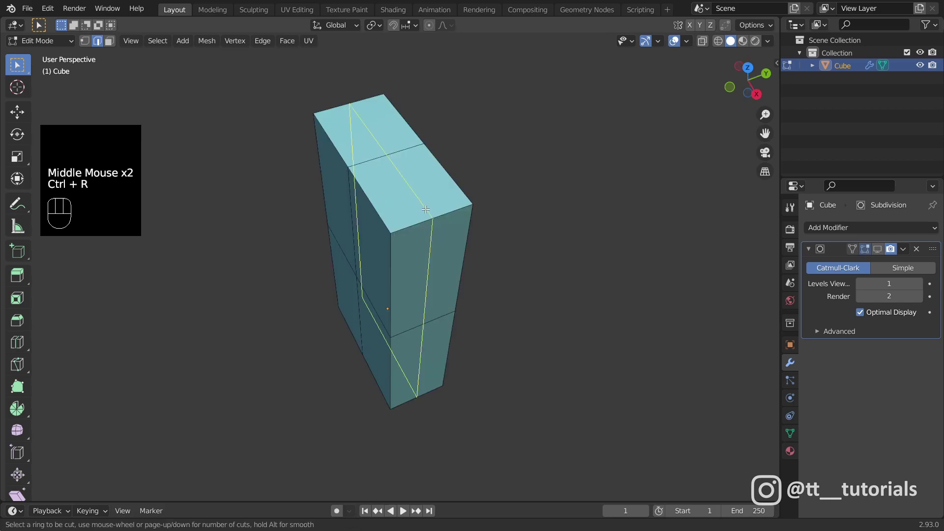
click(426, 209)
click(876, 249)
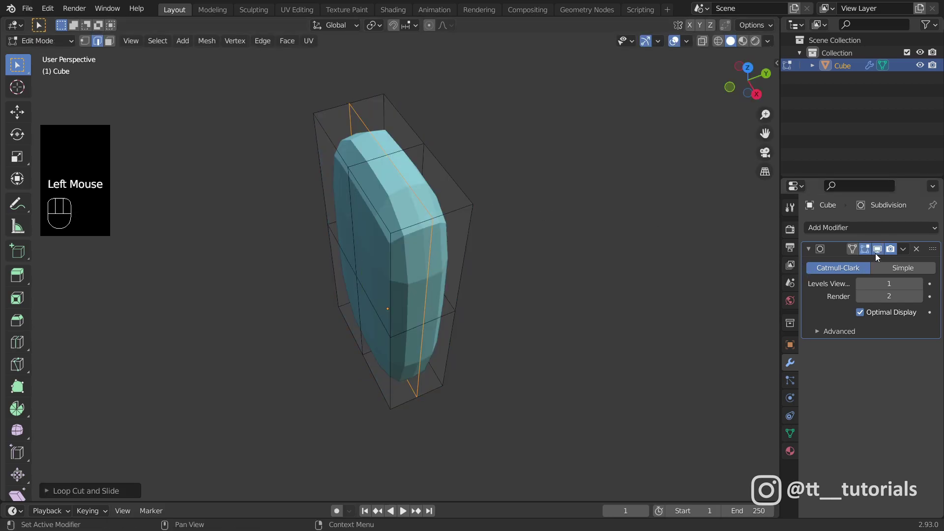
Loop-cut the upper half of the block horizontally with the number of cuts set to 2
middle_drag(489, 221, 447, 242)
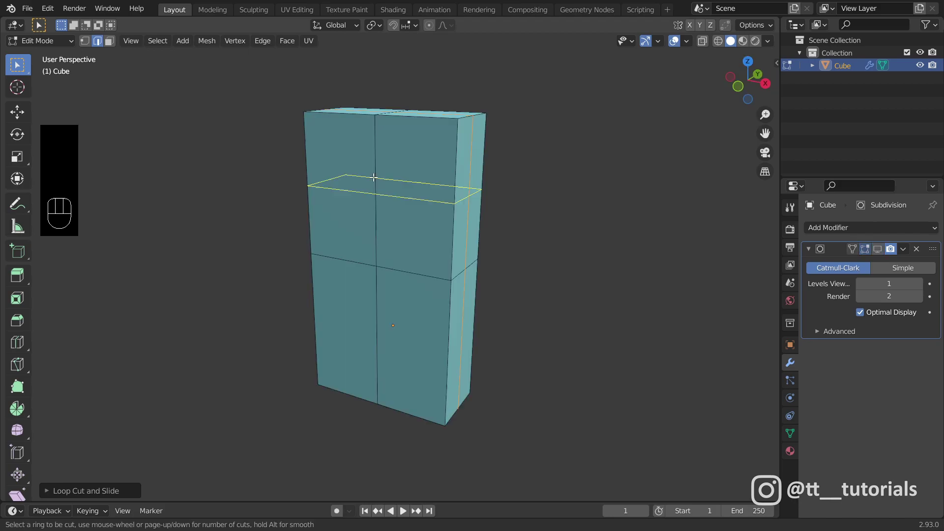
key(g)
key(g)
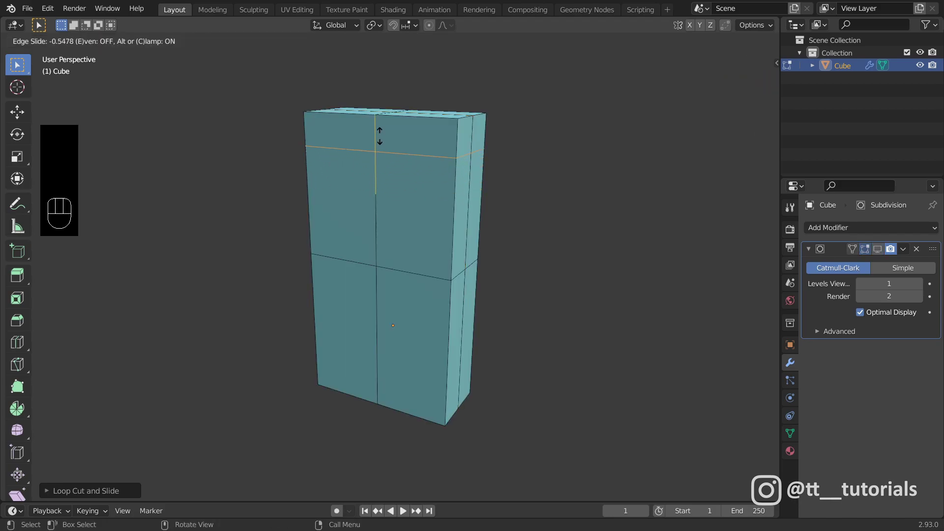
click(379, 136)
click(45, 490)
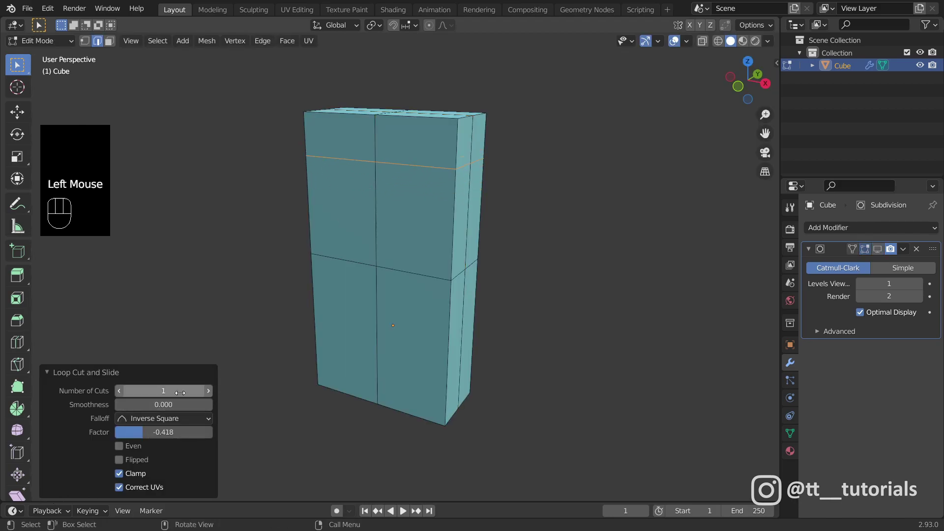
click(208, 391)
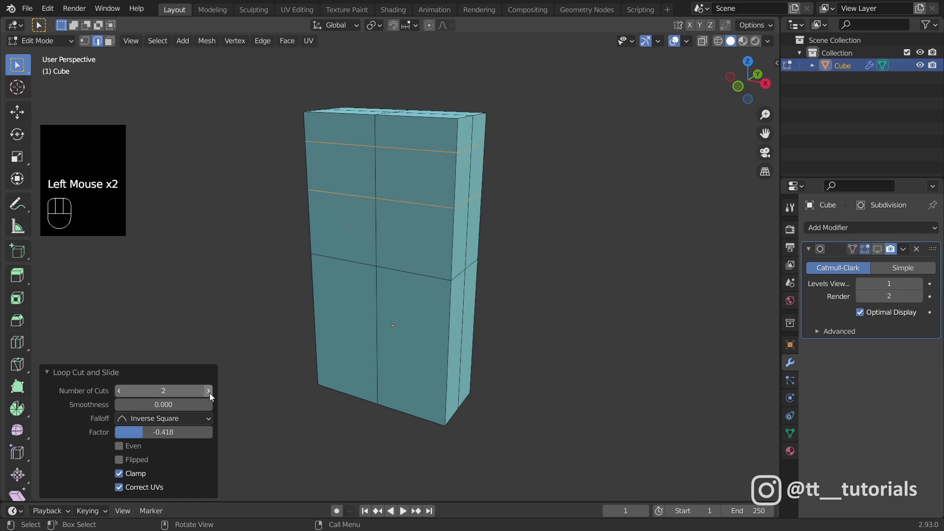
Lower the two new edge loops about 0.15 m along Z plus a slight extra nudge, with the subdivision displayed in the viewport
click(17, 112)
drag(402, 118, 393, 130)
click(876, 249)
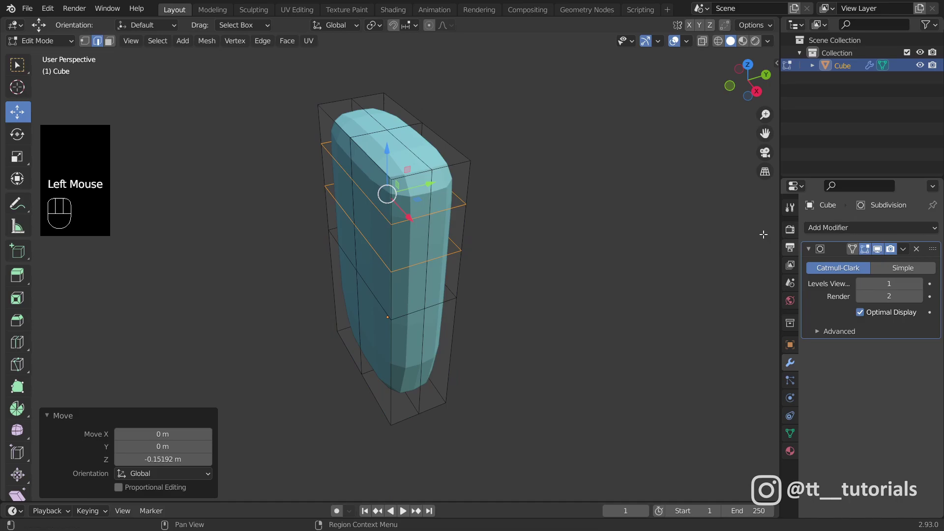
middle_drag(639, 236, 435, 202)
scroll(435, 202, down, 2)
drag(379, 126, 382, 133)
Switch to Object Mode and apply the Subdivision modifier to the mesh
key(ctrl+Tab)
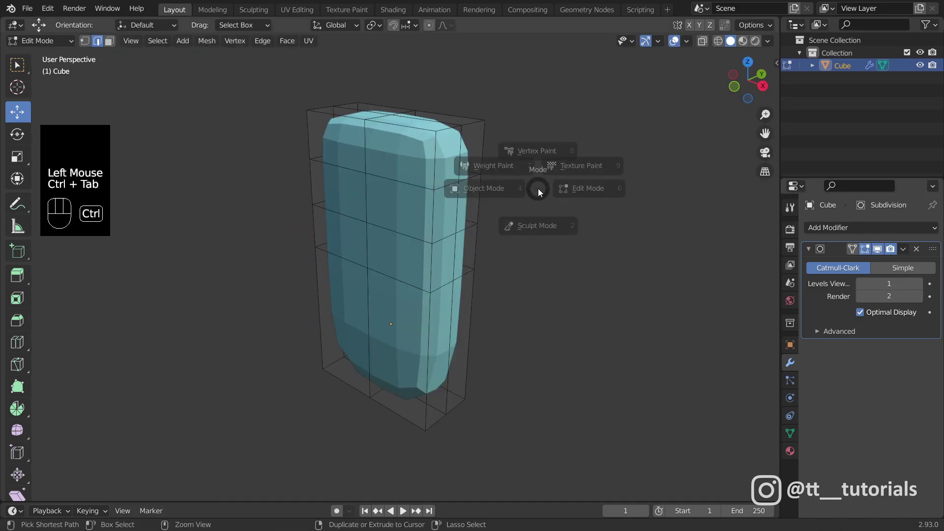
click(903, 248)
click(860, 262)
key(w)
Select the four faces at one upper corner of the mesh and extrude them outward by about 1.35 m as a first finger
scroll(395, 129, down, 2)
middle_drag(389, 126, 369, 170)
key(ctrl+Tab)
key(3)
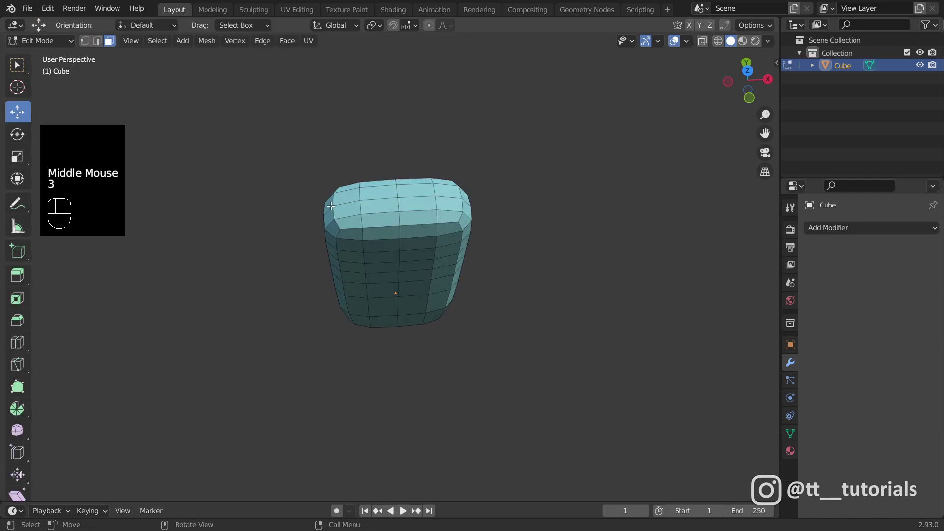
click(329, 204)
click(18, 64)
shift+click(346, 197)
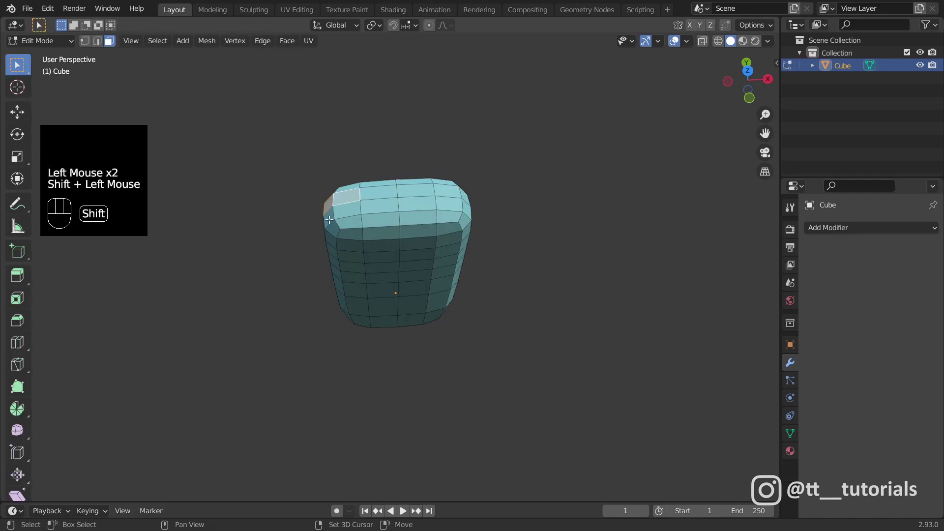
shift+click(329, 220)
shift+click(350, 214)
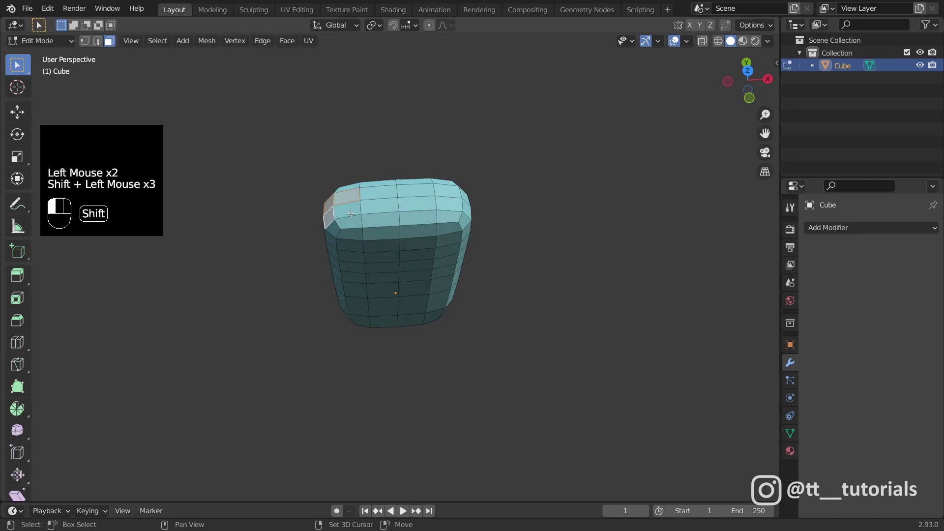
key(e)
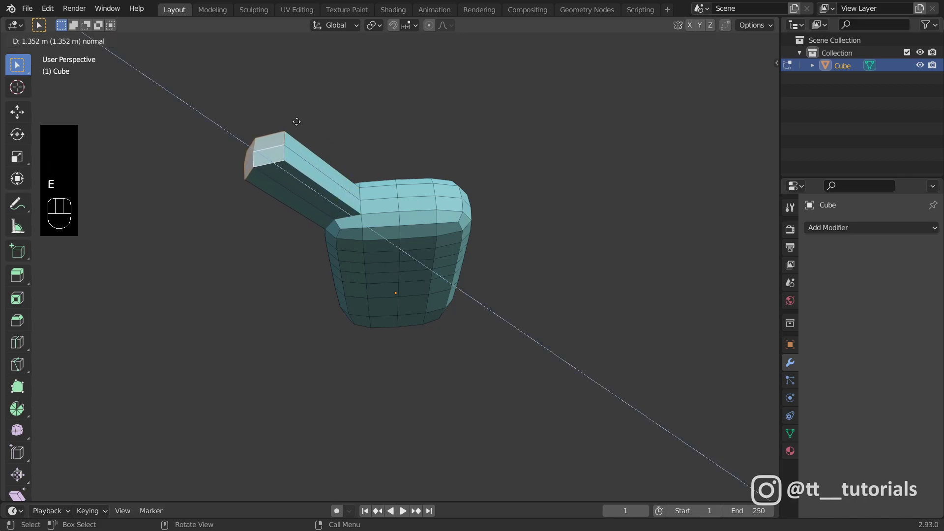
click(297, 122)
Extrude the two top faces beside the first finger upward by about 1.63 m as a second finger
middle_drag(297, 121, 344, 187)
click(411, 265)
shift+click(413, 278)
key(e)
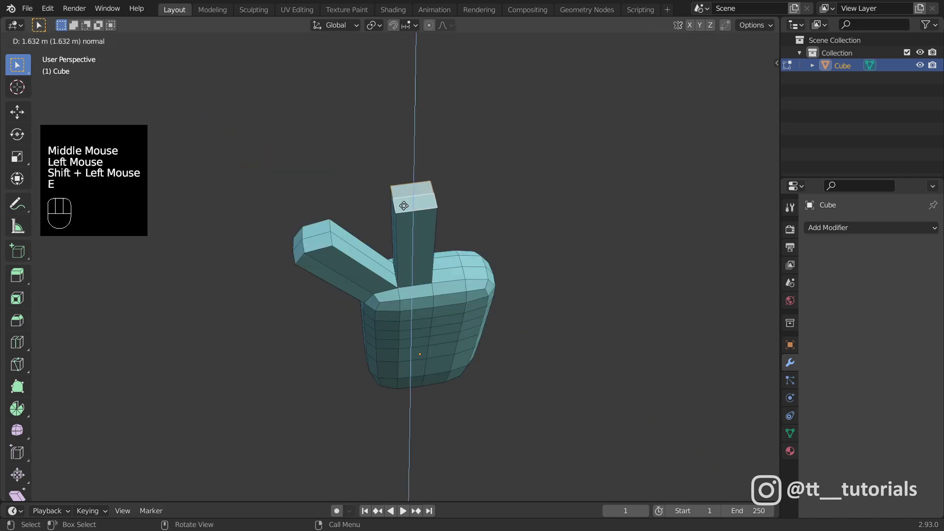
click(403, 205)
Extrude the next pair of top faces upward as a third finger and the opposite corner faces outward about 1.25 m as a fourth
middle_drag(448, 217, 435, 247)
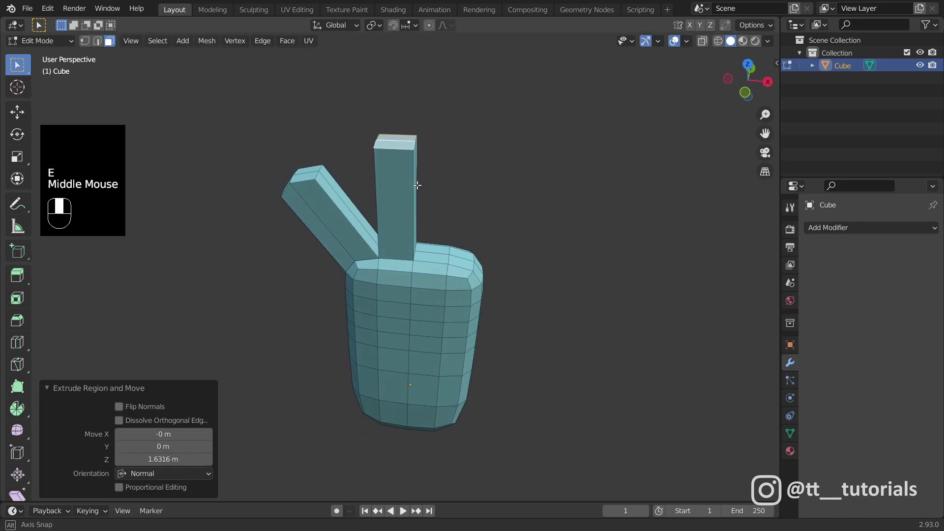
click(435, 248)
shift+click(439, 256)
key(e)
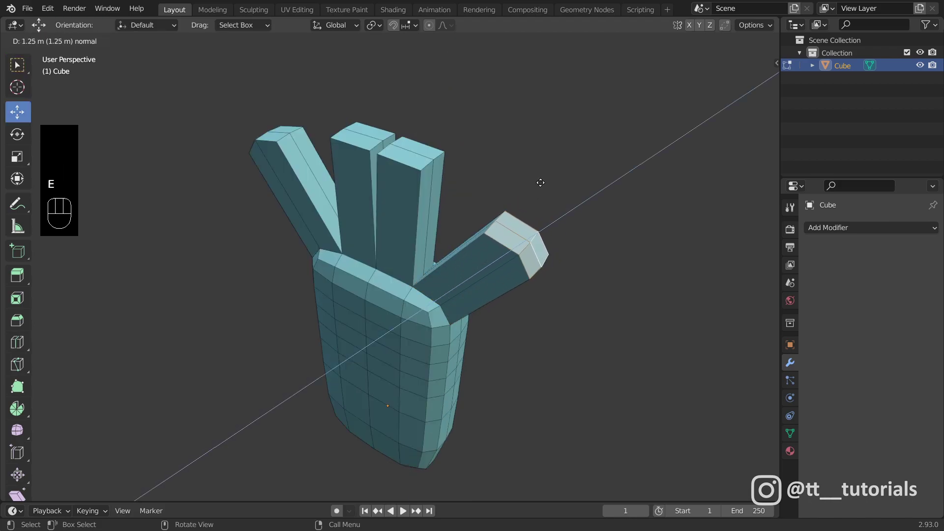
click(541, 182)
Move the fourth finger's end faces inward along X and slightly upward along Z
middle_drag(541, 182, 635, 206)
drag(634, 207, 587, 201)
drag(555, 169, 552, 147)
Select the four end faces of the first finger and move them inward along X toward the middle fingers
middle_drag(634, 181, 671, 169)
click(342, 164)
shift+click(360, 170)
shift+click(329, 195)
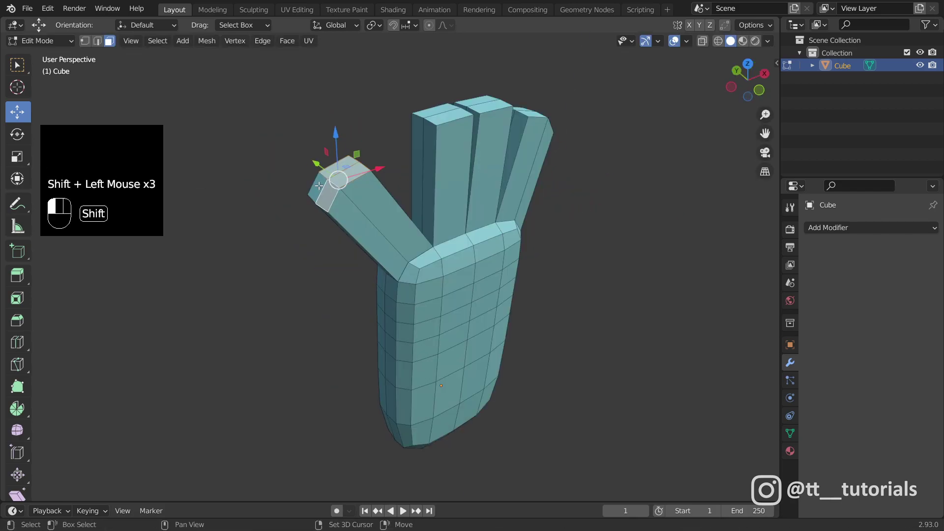
shift+click(319, 185)
drag(375, 167, 424, 152)
Add a Subdivision Surface modifier to the hand mesh
middle_drag(423, 152, 690, 236)
click(838, 229)
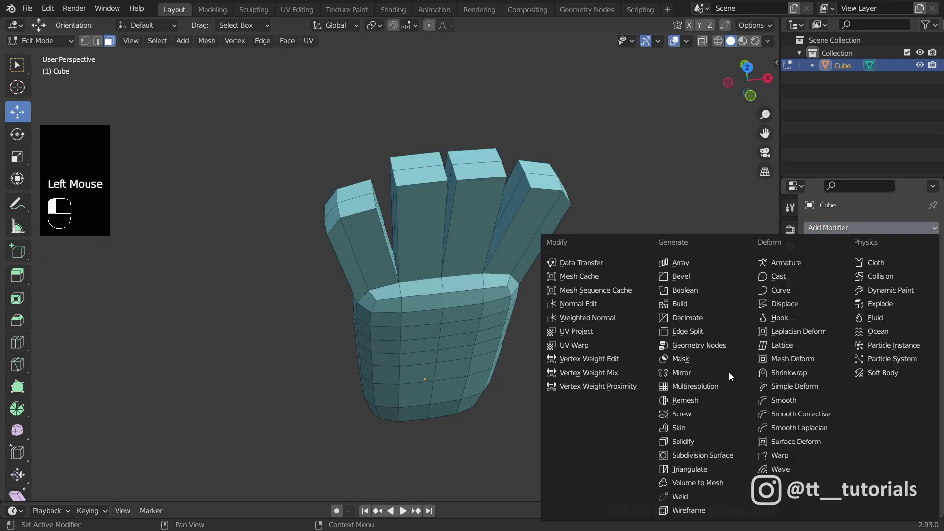
click(715, 456)
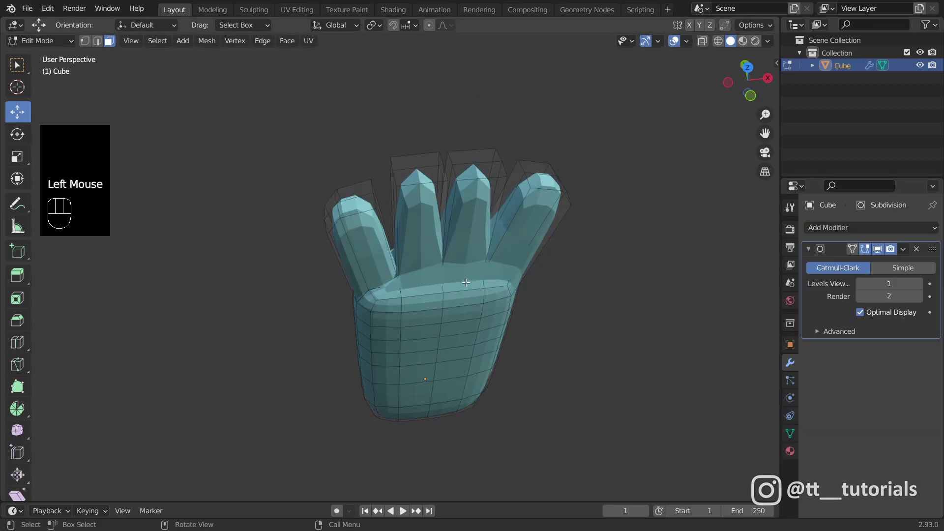
Add one centred lengthwise loop cut through the second finger and palm, with the subdivision display hidden in the viewport
middle_drag(466, 283, 418, 168)
key(ctrl+r)
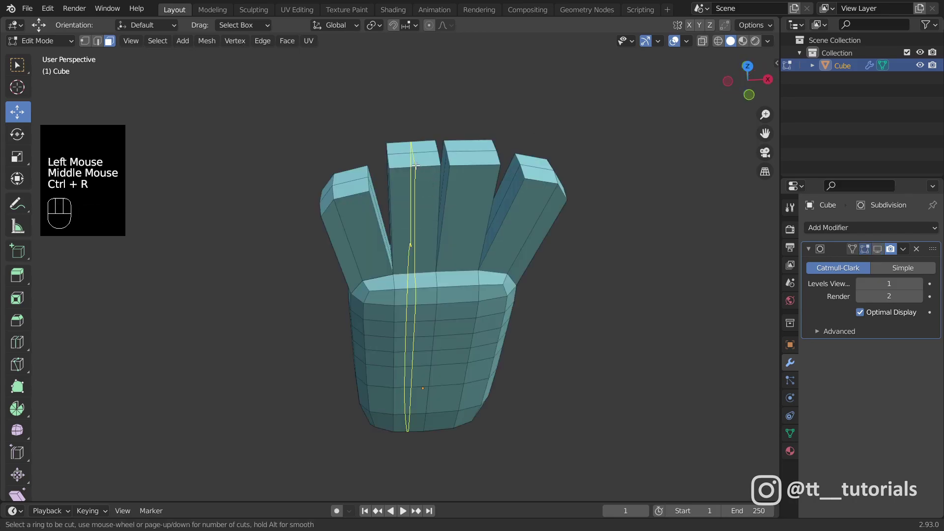
click(415, 166)
click(417, 167)
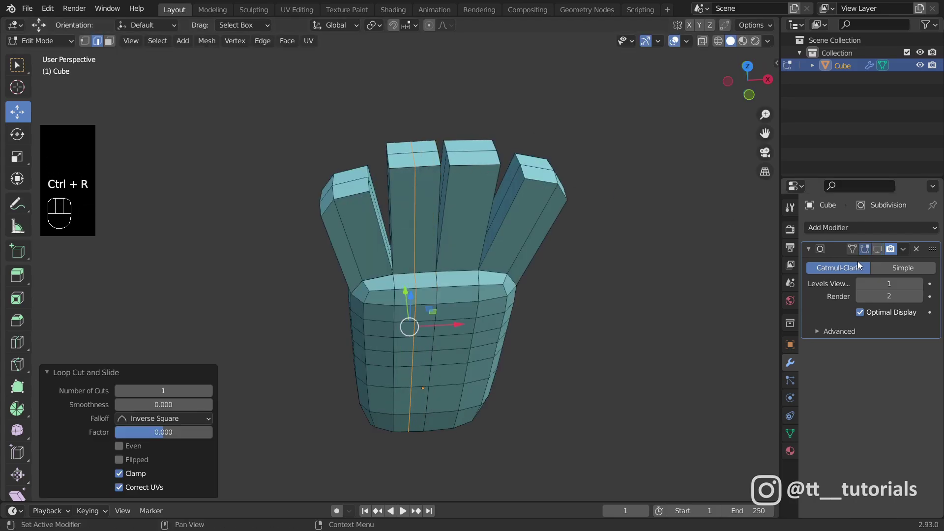
click(878, 250)
click(877, 249)
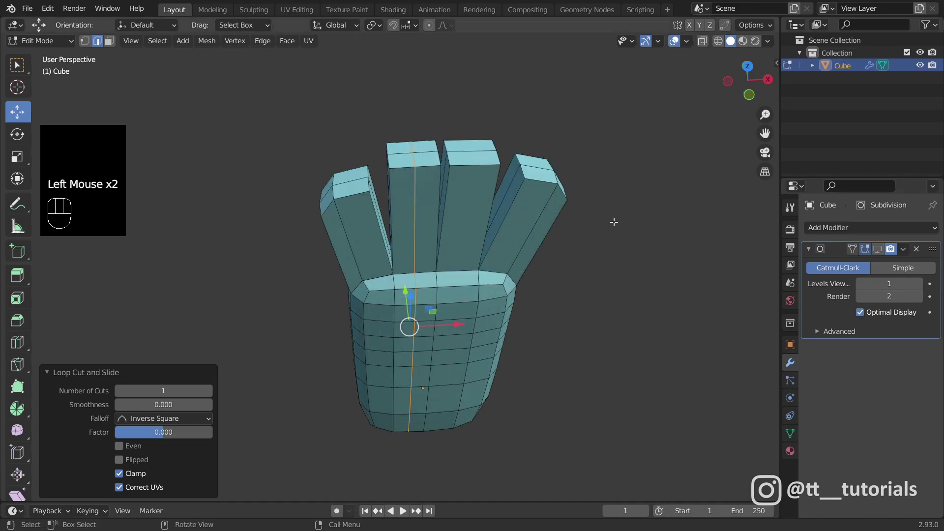
click(505, 125)
Add one centred lengthwise loop cut through the third finger and palm, then preview the subdivision in the viewport and hide it again
key(ctrl+r)
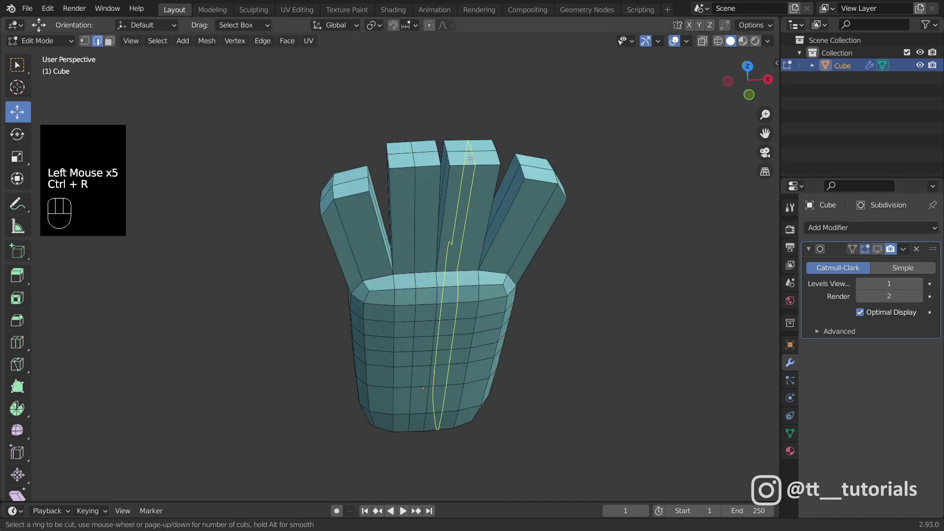
click(485, 154)
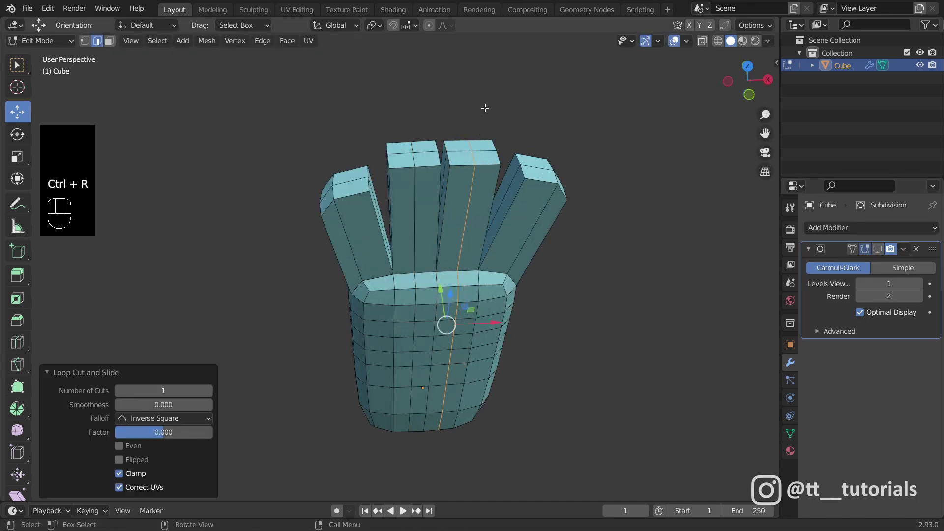
click(485, 108)
click(877, 249)
middle_drag(541, 275, 605, 197)
click(878, 248)
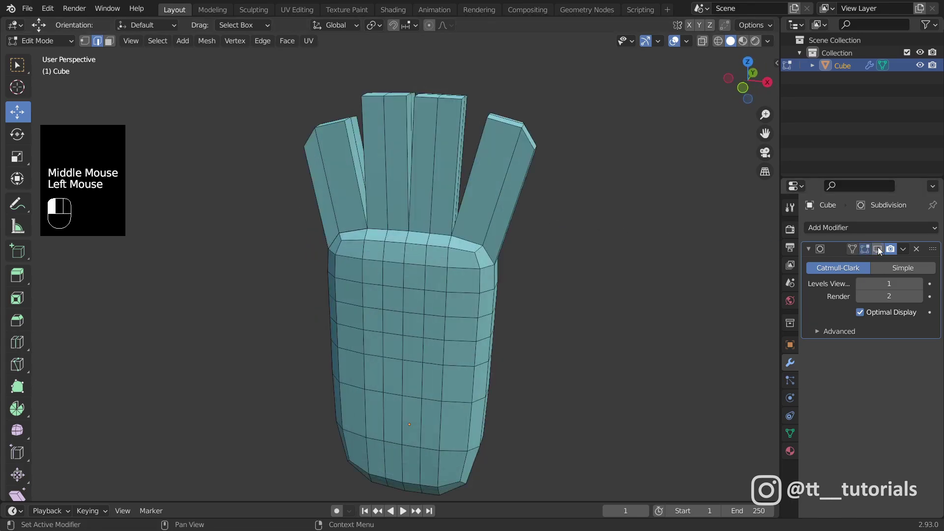
Add two edge loops around the fourth finger near its base, slid toward the palm by factors of about 0.82 and 0.77
middle_drag(477, 227, 450, 245)
key(ctrl+r)
click(475, 216)
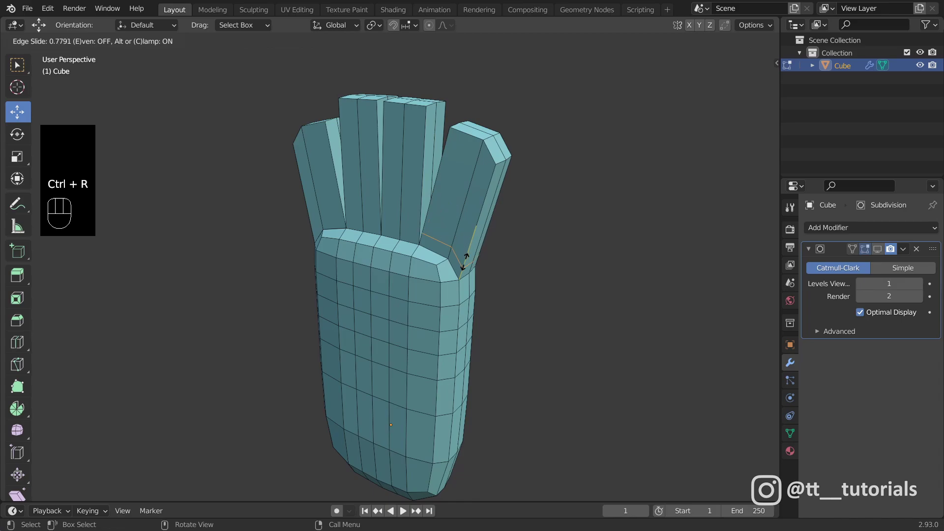
click(463, 259)
scroll(463, 259, up, 2)
key(ctrl+r)
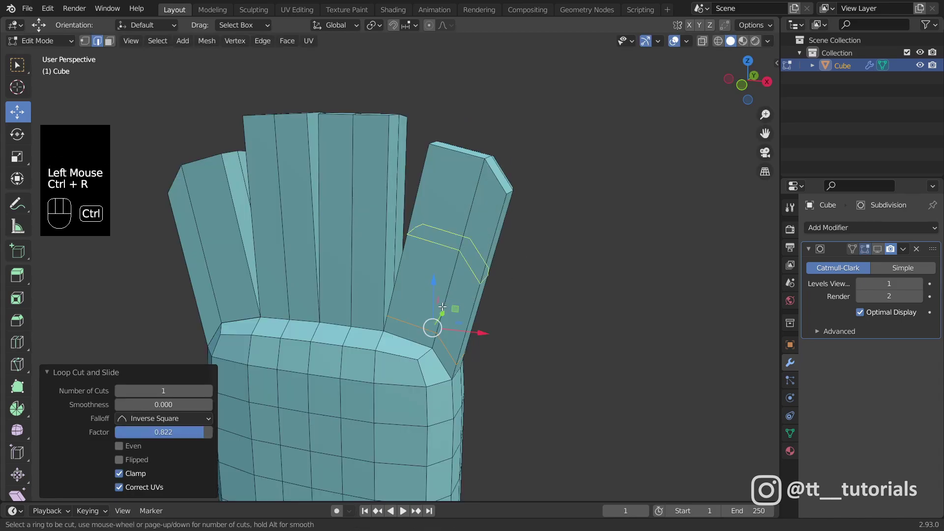
click(465, 279)
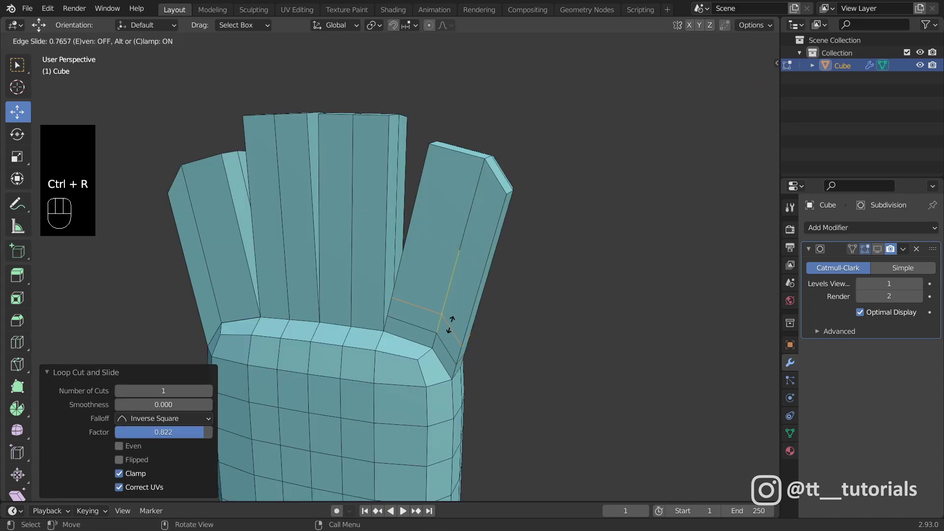
click(450, 324)
Add two edge loops around the third finger near its base, slid toward the palm by factors of about 0.85 and 0.79
key(ctrl+r)
middle_drag(450, 324, 417, 252)
click(443, 274)
click(446, 298)
key(ctrl+r)
click(414, 202)
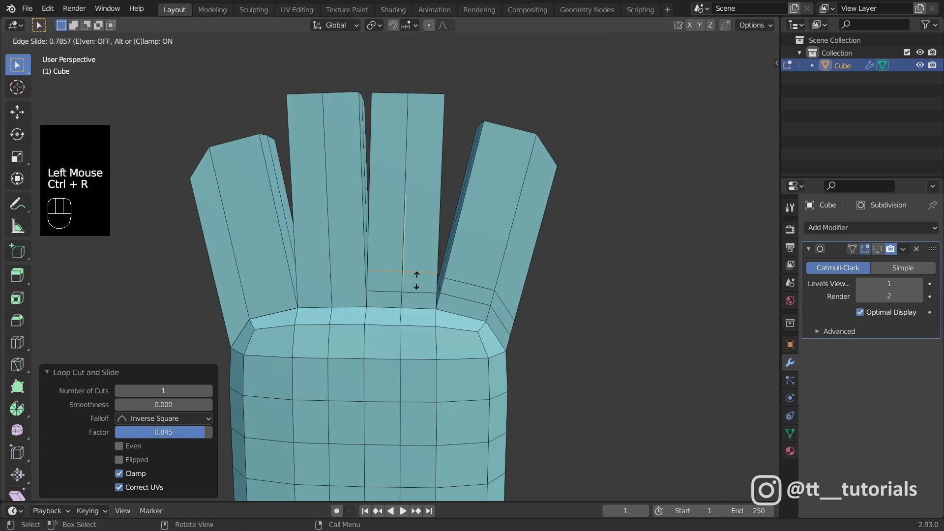
click(417, 286)
Add supporting edge loops close to the bases of the second and first fingers
middle_drag(417, 287, 383, 278)
key(ctrl+r)
click(385, 224)
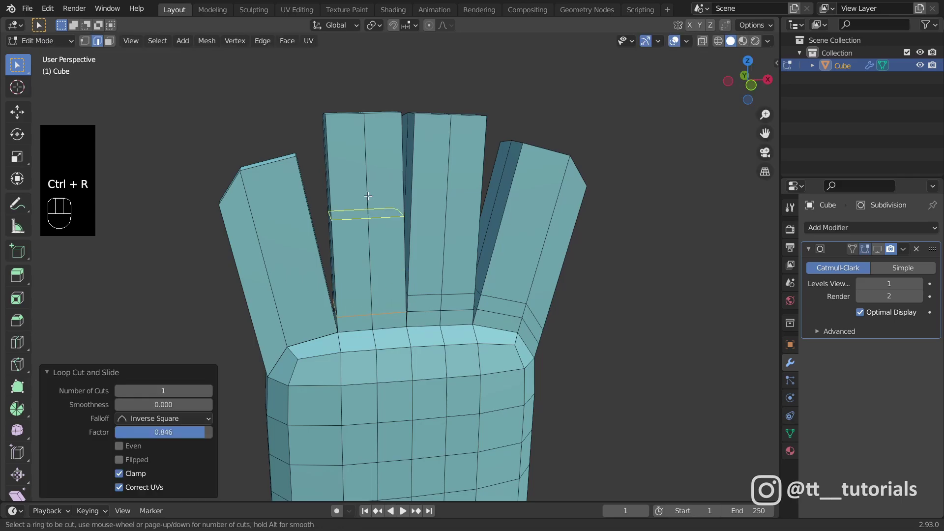
click(368, 298)
middle_drag(369, 298, 255, 211)
key(ctrl+r)
click(258, 212)
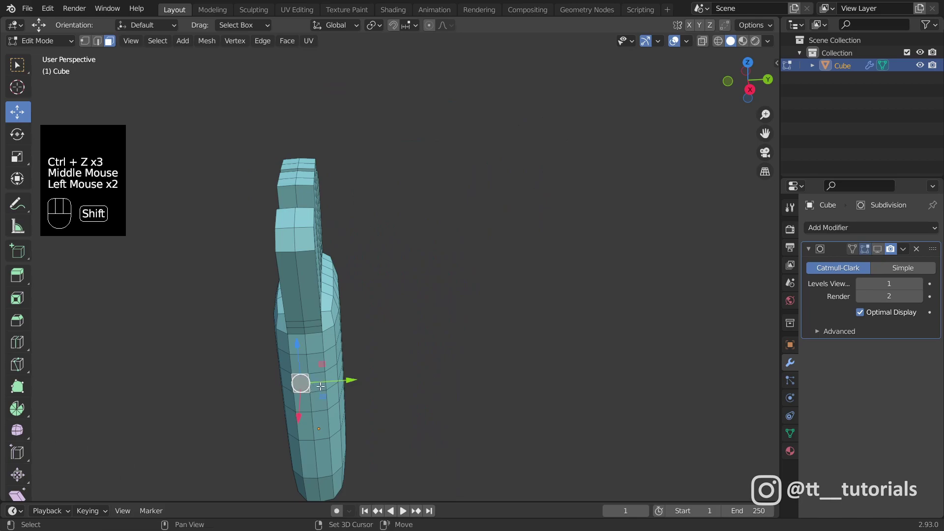
Select the four faces on the palm's side below the fourth finger and extrude them about 1.12 m as a thumb
shift+click(309, 399)
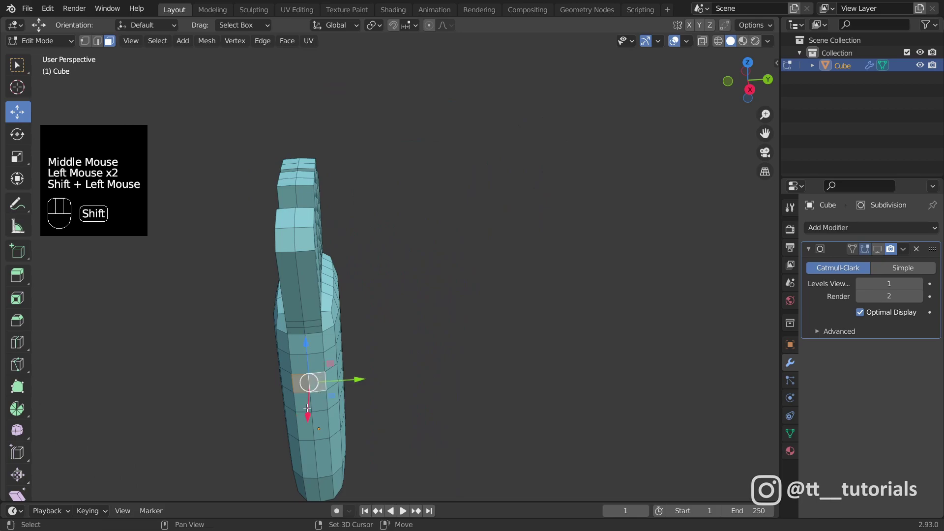
shift+click(311, 403)
shift+click(311, 392)
middle_drag(312, 391, 437, 427)
key(e)
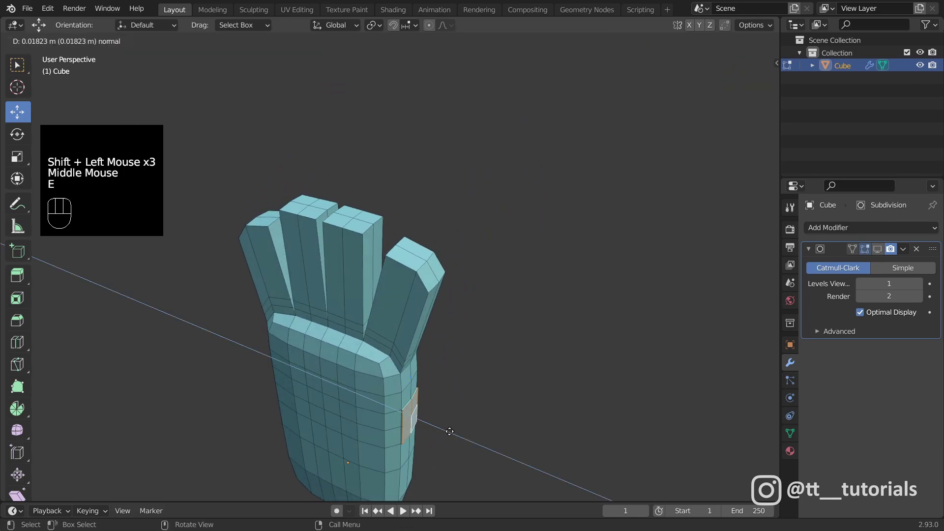
click(497, 447)
Move the thumb's end faces about 0.59 m along Y, raise them along Z, and nudge their position further
middle_drag(497, 447, 350, 388)
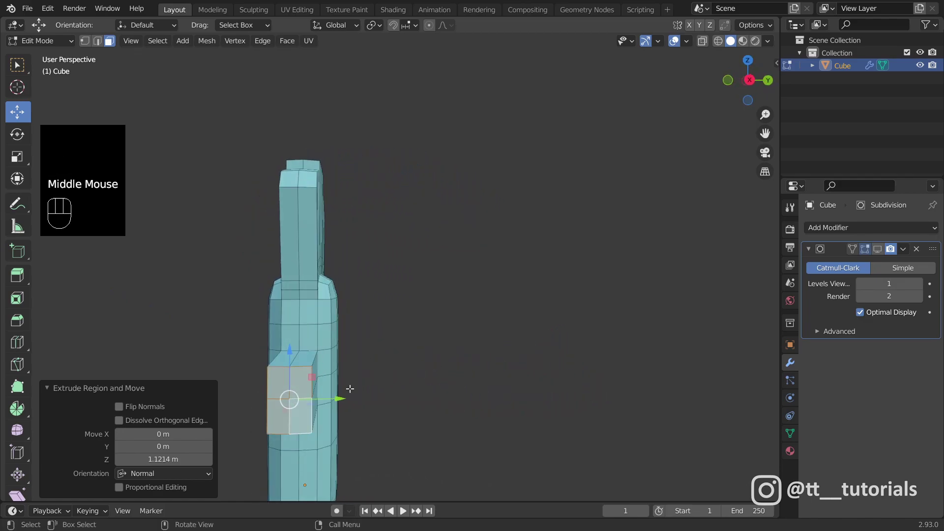
drag(339, 399, 403, 395)
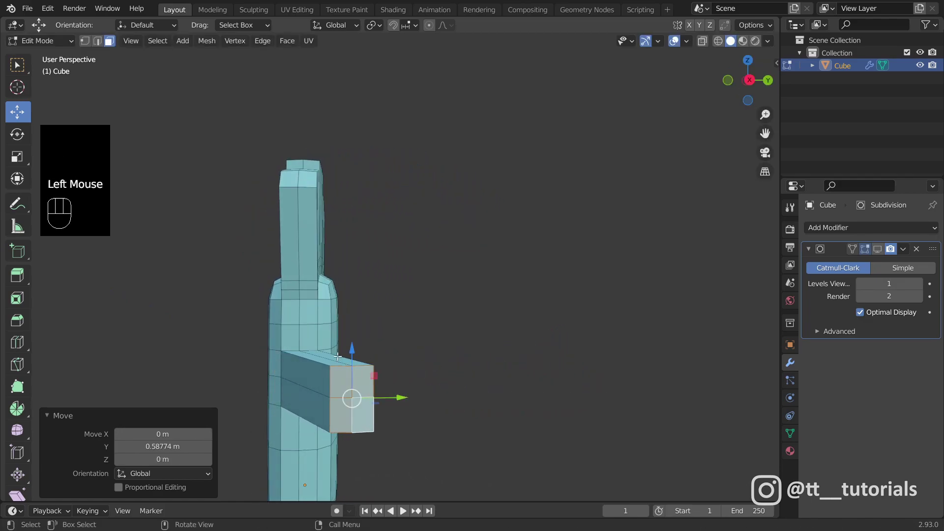
drag(351, 348, 367, 270)
middle_drag(368, 270, 358, 383)
drag(391, 407, 405, 404)
middle_drag(394, 405, 392, 404)
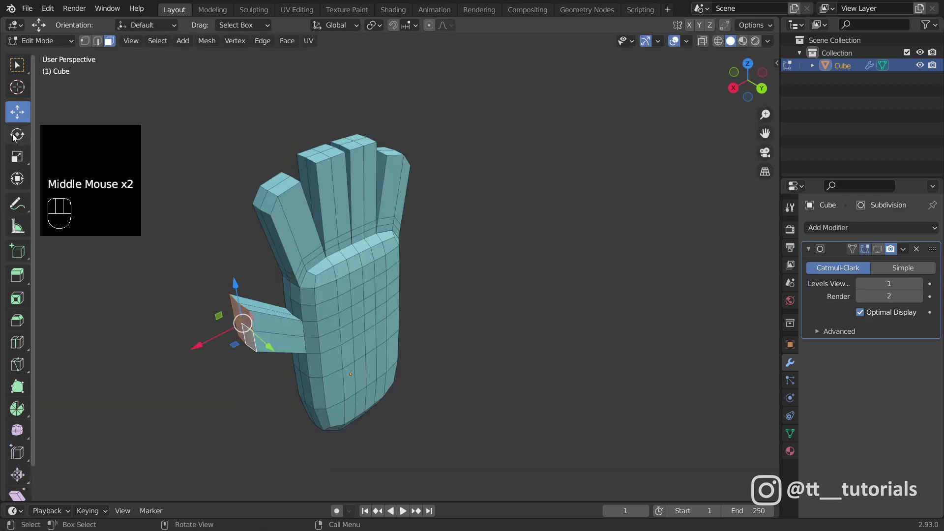
Rotate the thumb's end faces to tilt them in line with the thumb's direction
click(14, 137)
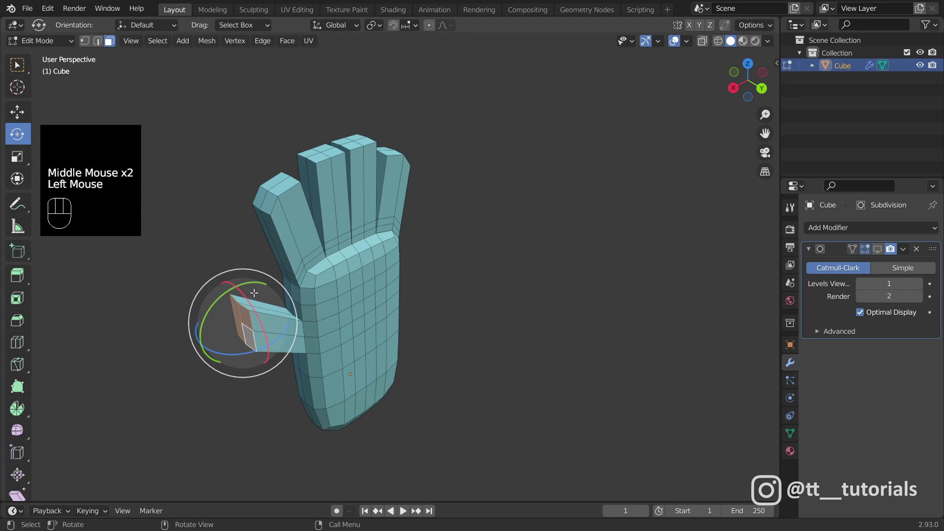
drag(222, 300, 241, 286)
middle_drag(277, 301, 461, 308)
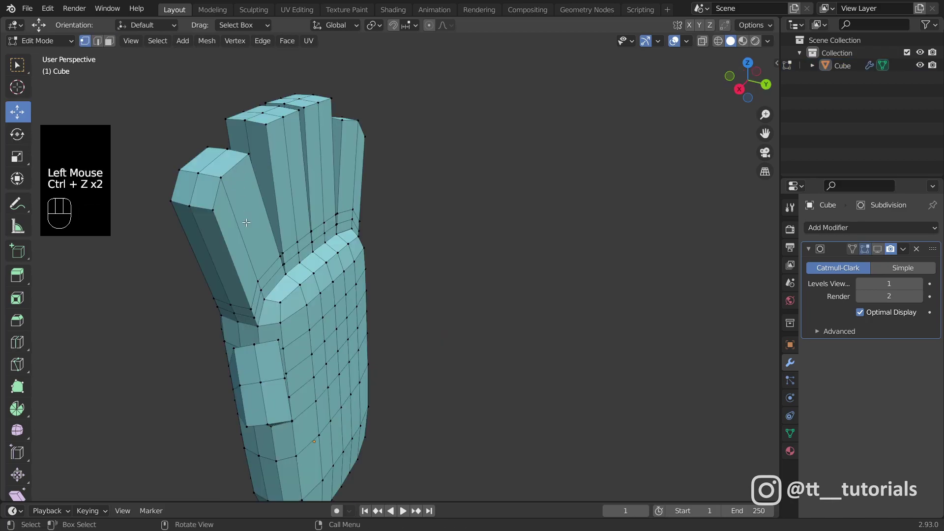
Add an edge loop around the finger nearest the thumb, slid toward its tip by a factor of about -0.33, with subdivision displayed
key(ctrl+r)
click(247, 237)
middle_drag(247, 237, 485, 202)
click(878, 248)
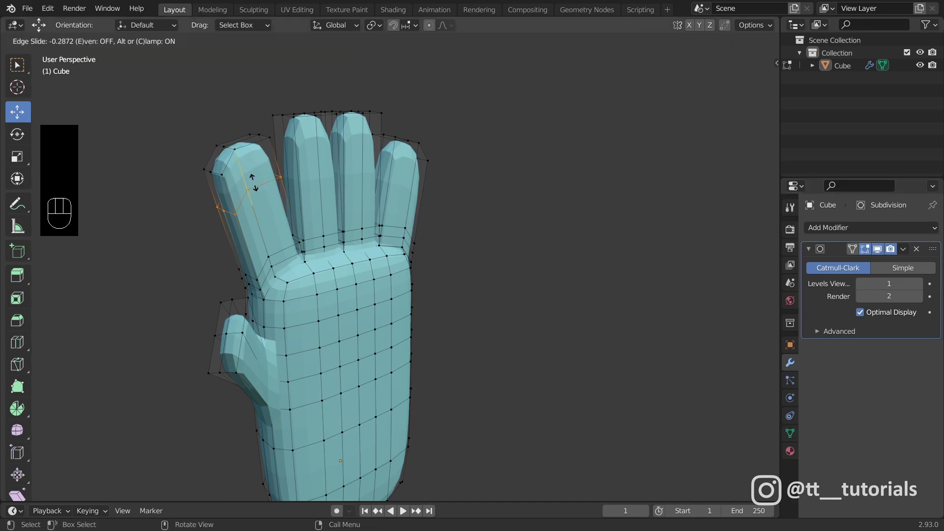
click(253, 177)
Add an edge loop around each middle finger, slid toward the tips by factors of about -0.24 and -0.27
middle_drag(252, 177, 377, 157)
key(ctrl+r)
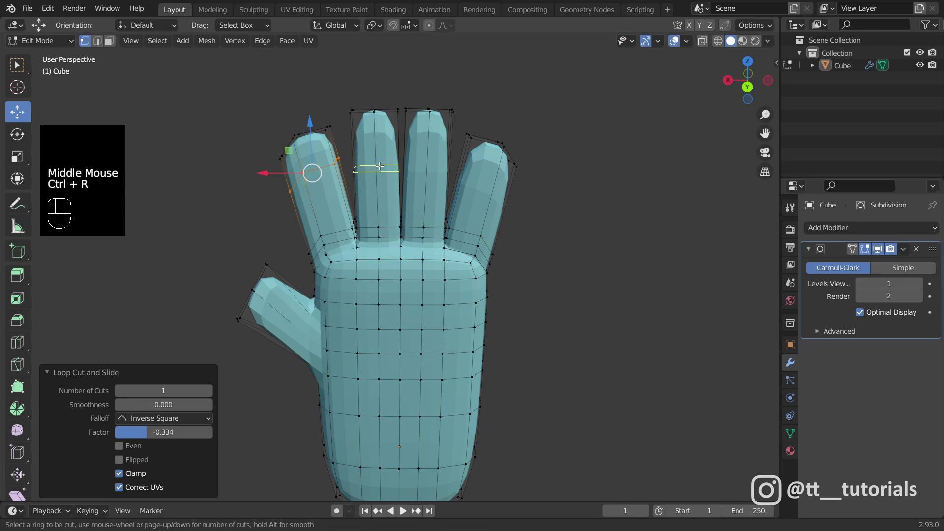
click(379, 167)
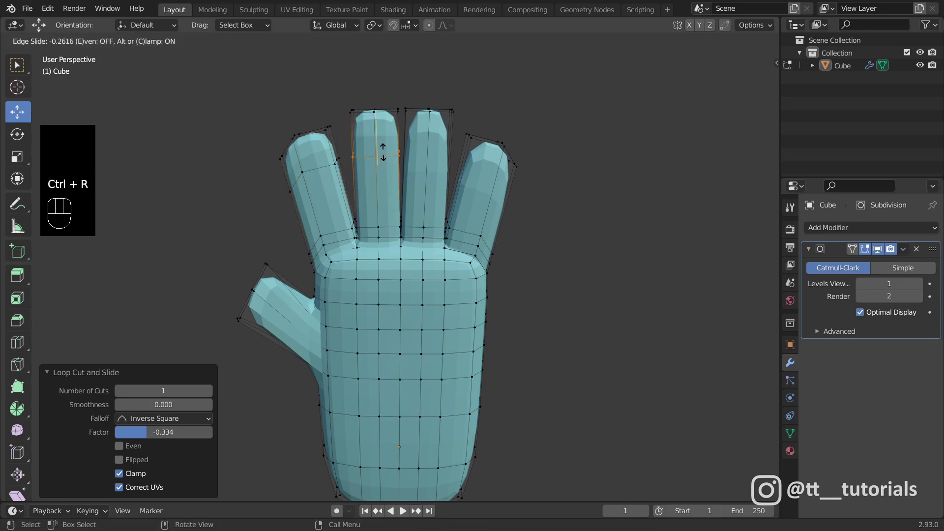
click(382, 153)
key(ctrl+r)
click(438, 162)
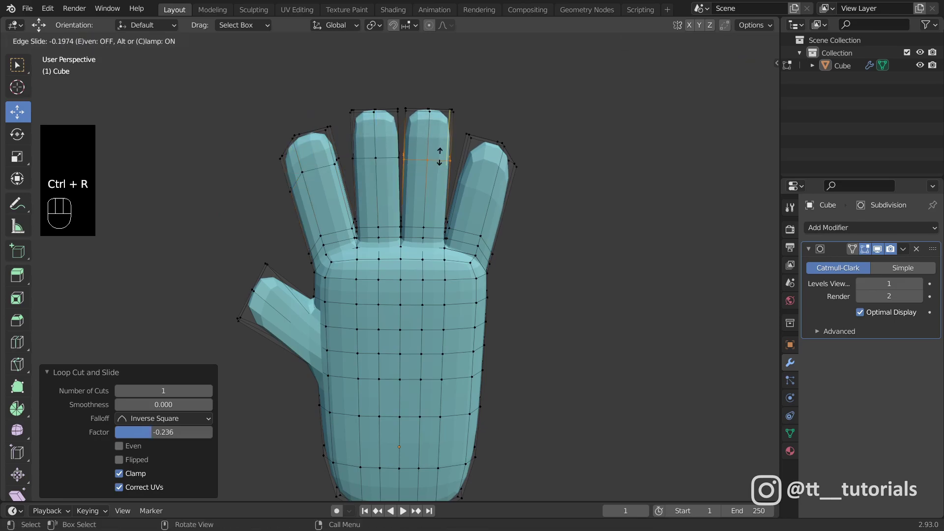
click(440, 152)
Add an edge loop around the outermost finger, slid about -0.32 toward its tip, and one around the thumb with factor about -0.22
scroll(472, 150, up, 1)
key(ctrl+r)
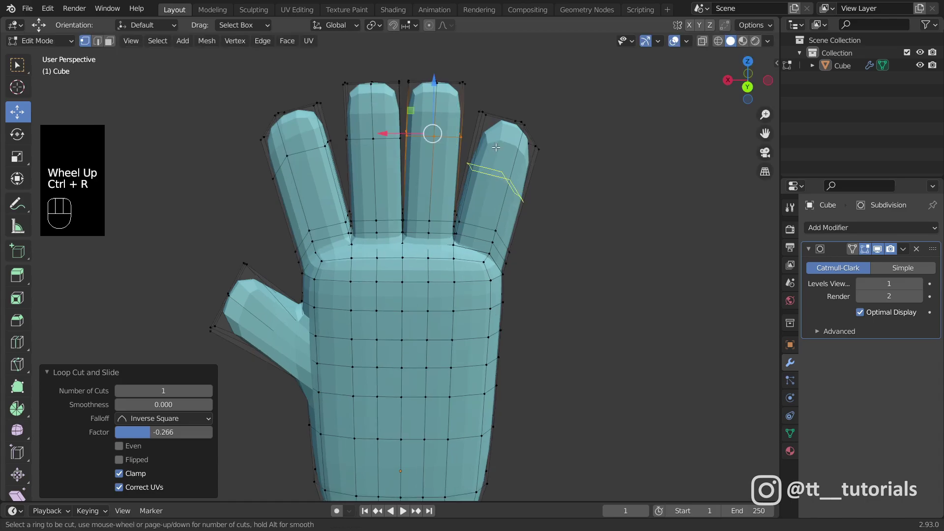
click(501, 175)
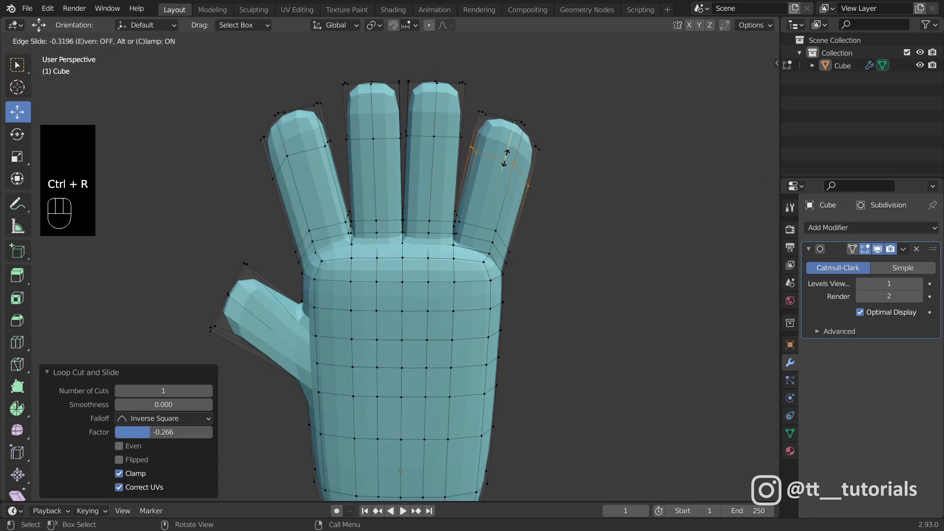
click(505, 157)
middle_drag(506, 157, 536, 167)
key(ctrl+r)
click(289, 291)
click(295, 293)
Switch the hand mesh from Edit Mode to Sculpt Mode
middle_drag(295, 293, 384, 337)
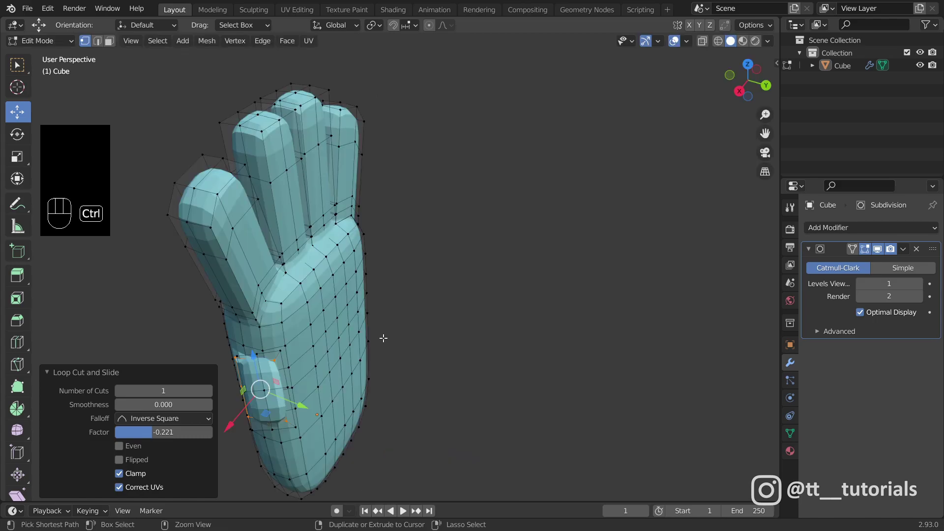
key(ctrl+Tab)
click(391, 419)
click(399, 418)
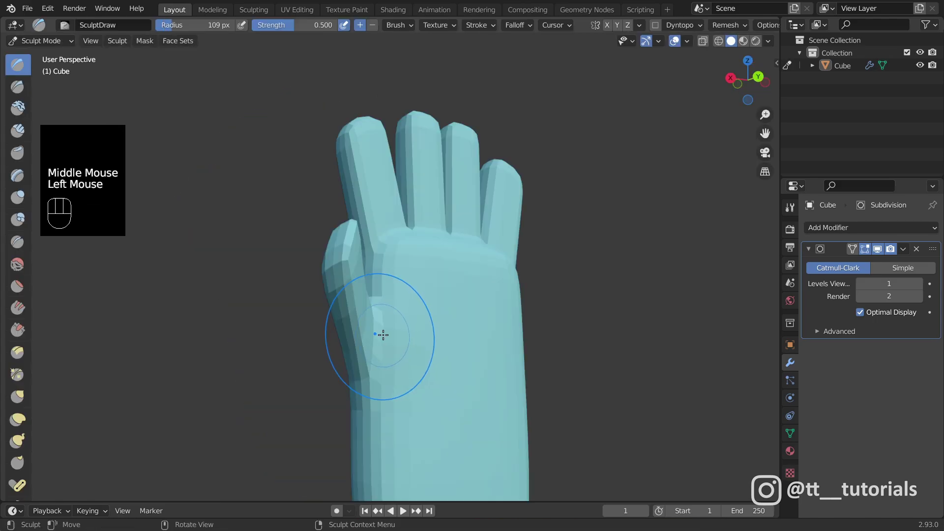
Sculpt the palm and the hand's outer side with the Grab brush at 109 px radius and 0.400 strength
mouse_move(383, 335)
mouse_down()
mouse_move(405, 333)
mouse_move(423, 366)
mouse_up()
middle_drag(424, 366, 378, 427)
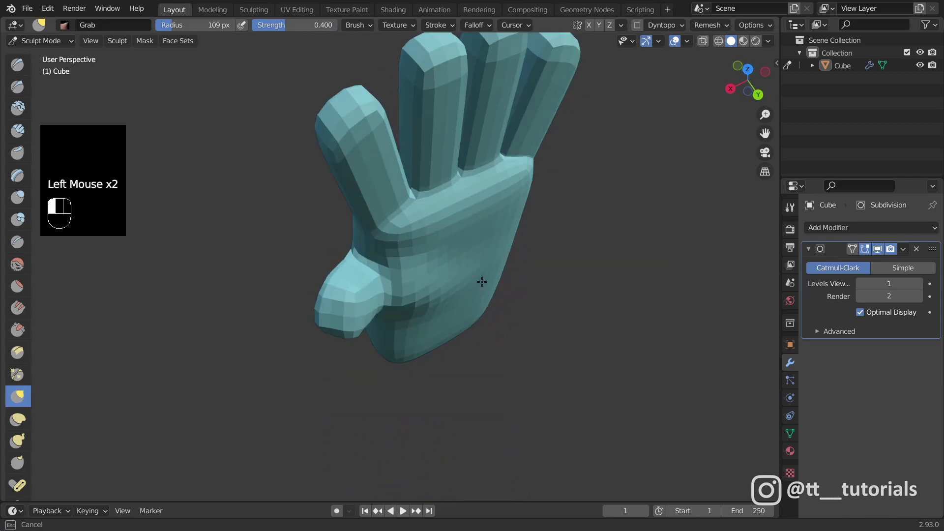
mouse_move(486, 287)
mouse_down()
mouse_move(482, 281)
mouse_move(500, 274)
mouse_up()
middle_drag(500, 274, 479, 253)
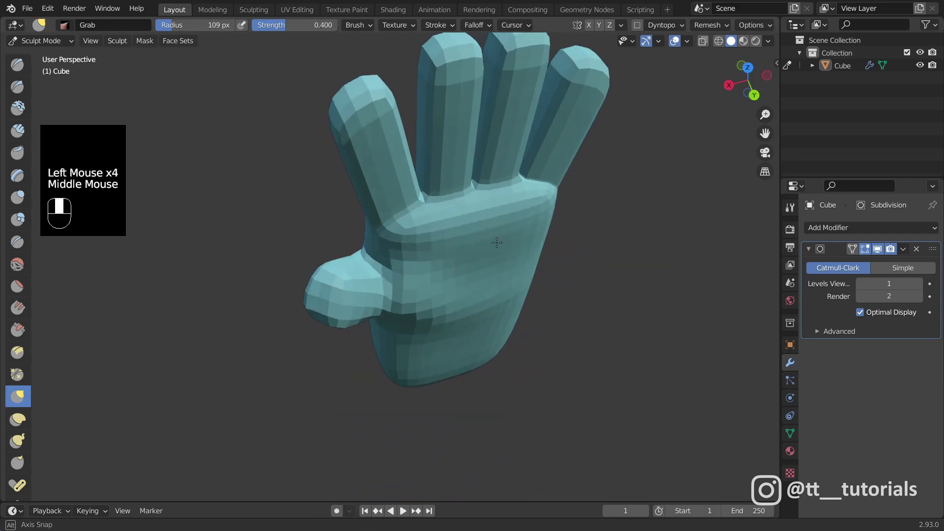
drag(241, 326, 229, 331)
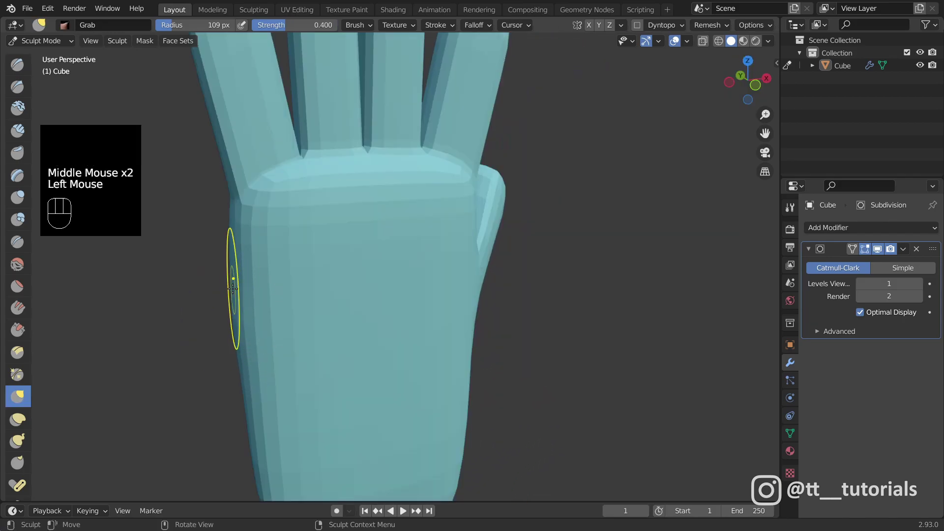
drag(233, 288, 228, 284)
mouse_move(240, 260)
mouse_down()
mouse_move(229, 264)
mouse_move(233, 243)
mouse_up()
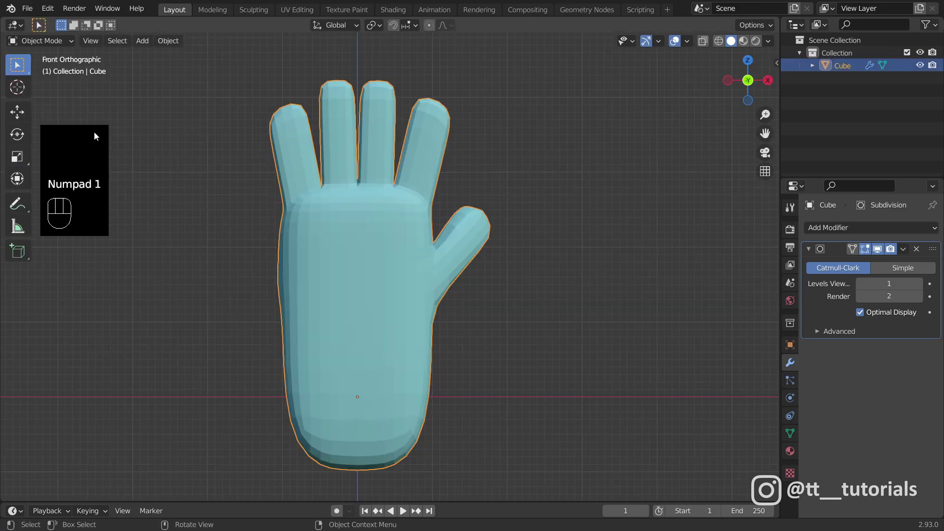
Scale the whole hand slightly narrower along the X axis, and put the mesh into Edit Mode
click(18, 156)
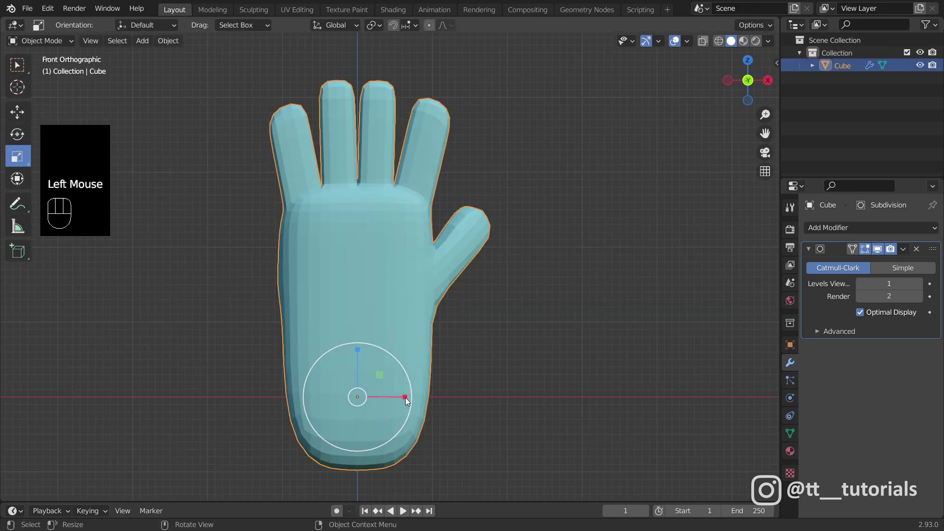
drag(405, 397, 395, 395)
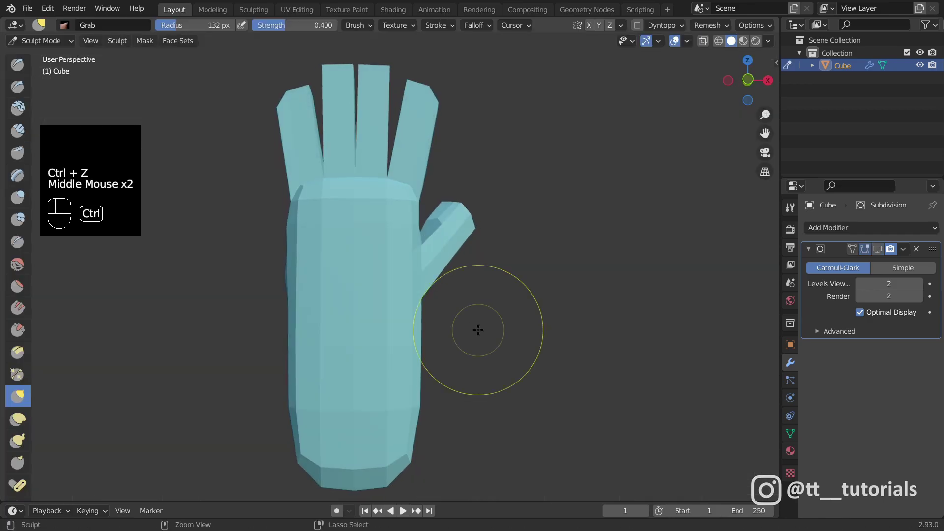
key(ctrl+Tab)
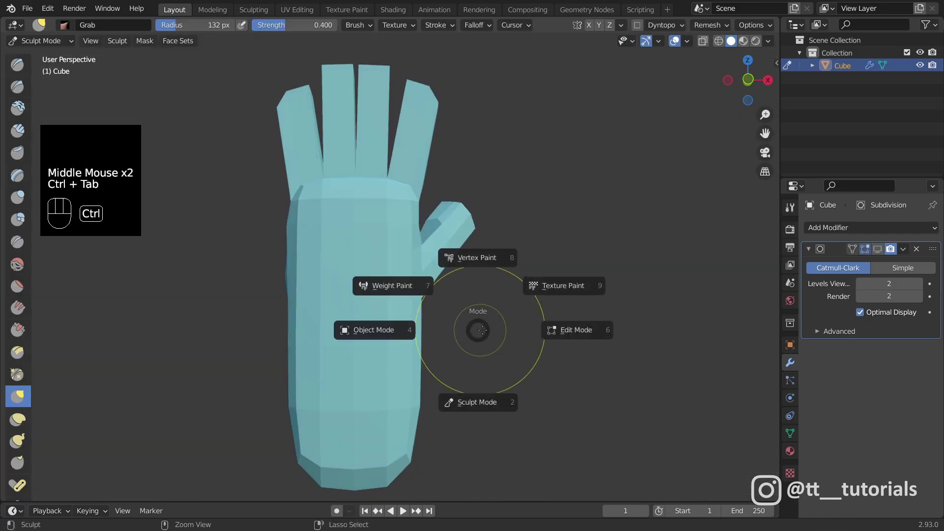
click(565, 334)
middle_drag(514, 334, 496, 324)
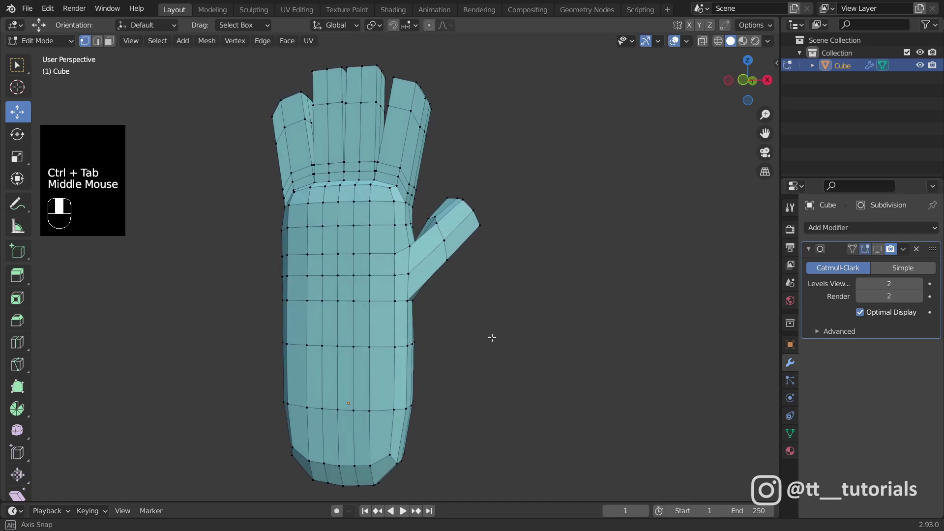
With X-ray on, select the edge loop around the forearm below the thumb and raise it along Z toward the palm
click(702, 41)
key(2)
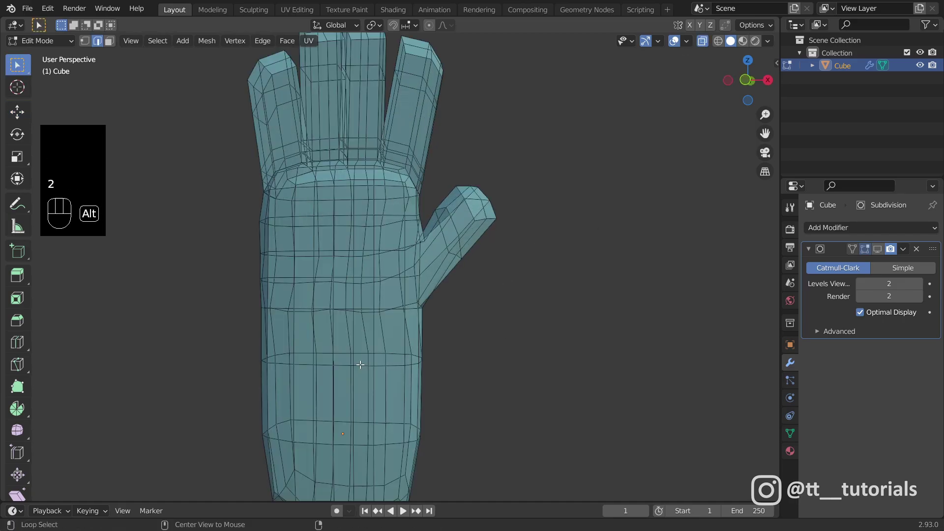
alt+click(360, 365)
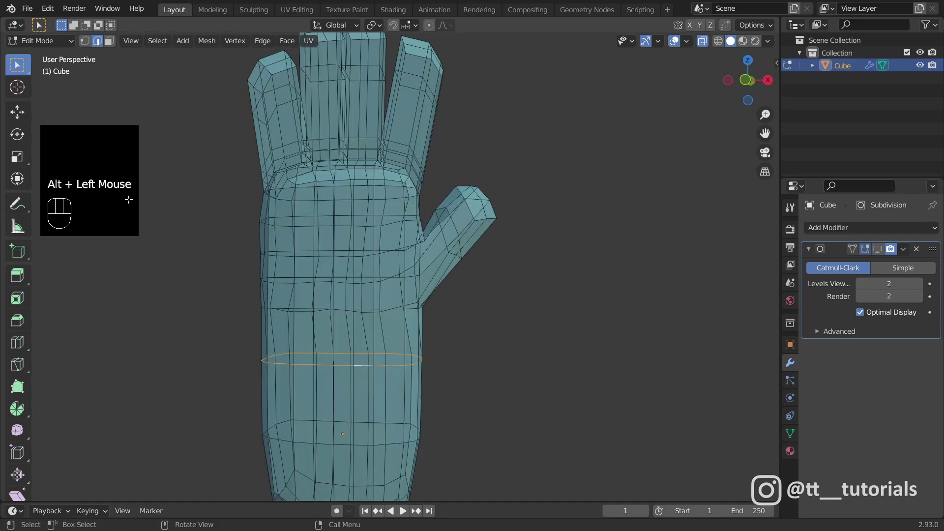
click(17, 112)
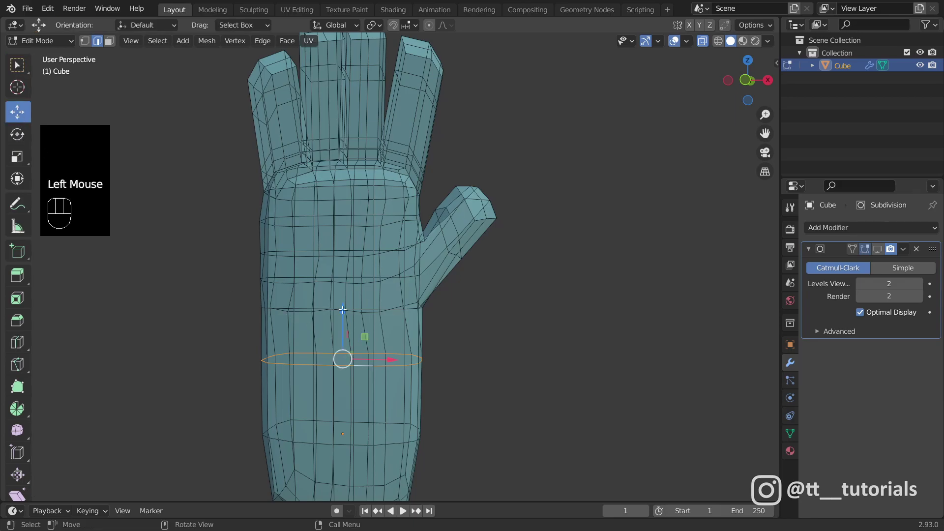
drag(345, 310, 347, 280)
scroll(369, 281, up, 1)
Move the wrist loop's vertices inward along X on both sides, by about 0.052 m on the side opposite the thumb
key(1)
drag(460, 335, 403, 367)
drag(480, 344, 455, 350)
middle_drag(256, 344, 221, 335)
drag(221, 336, 310, 347)
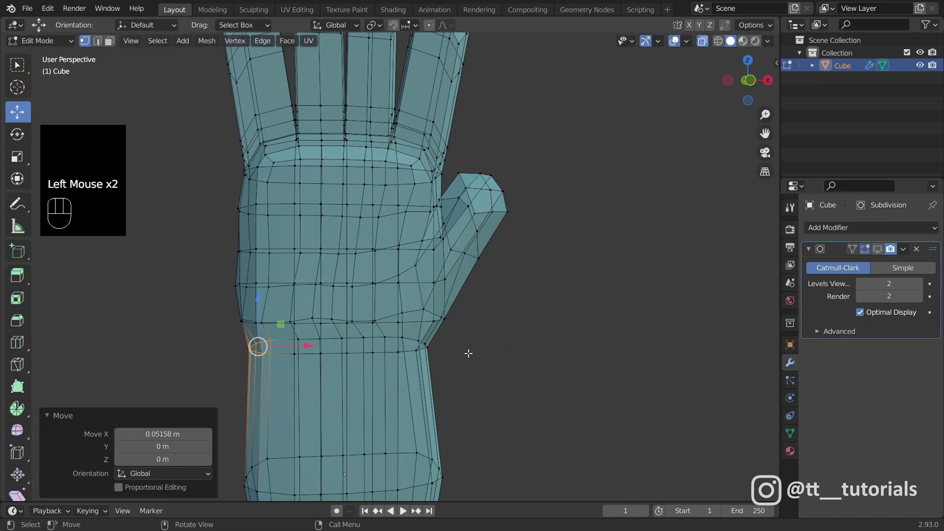
Delete all forearm faces below the narrowed wrist loop
middle_drag(467, 354, 270, 341)
drag(270, 344, 462, 487)
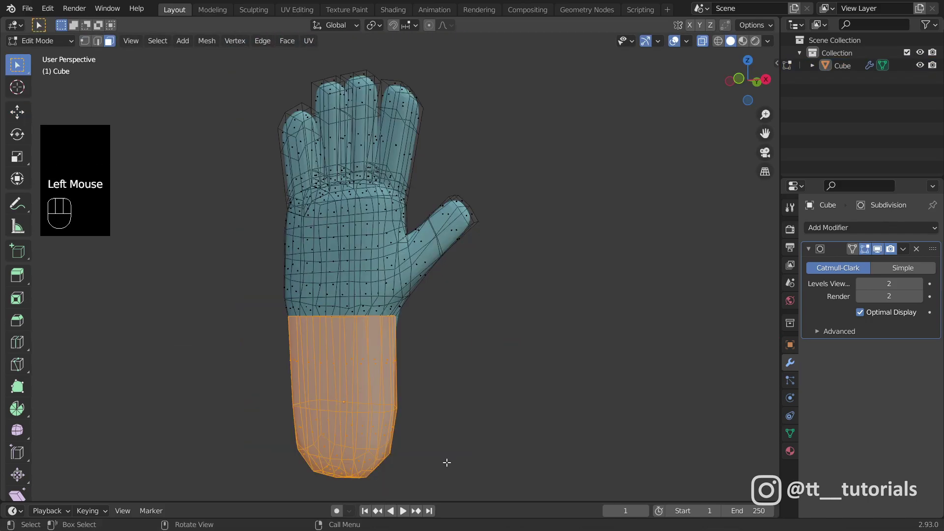
key(x)
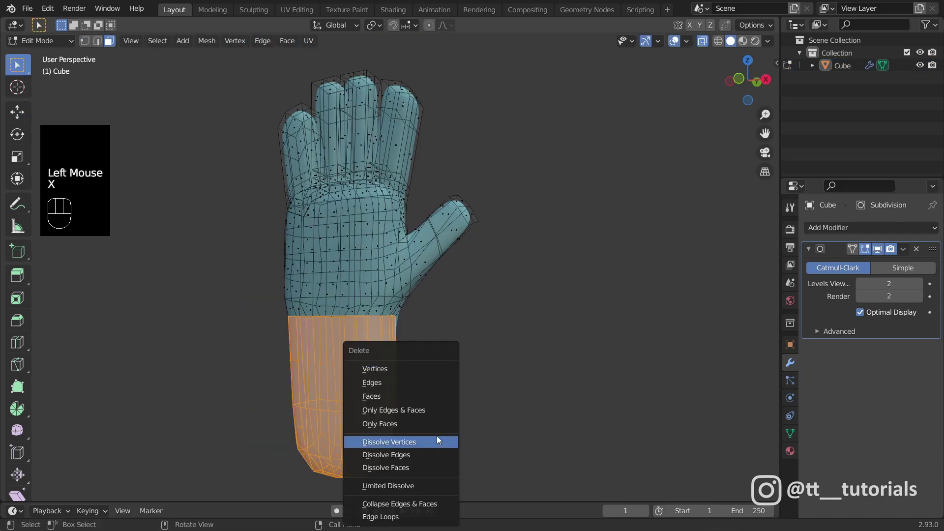
click(401, 395)
Flatten the open wrist edge loop to a Z scale of 0 and extrude it downward along Z as a new wrist
click(440, 376)
middle_drag(323, 344, 375, 377)
key(e)
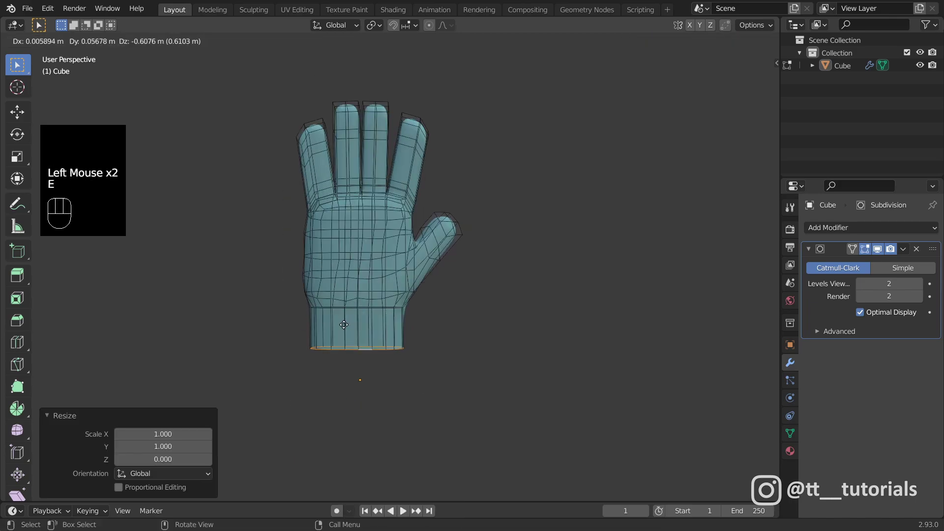
key(z)
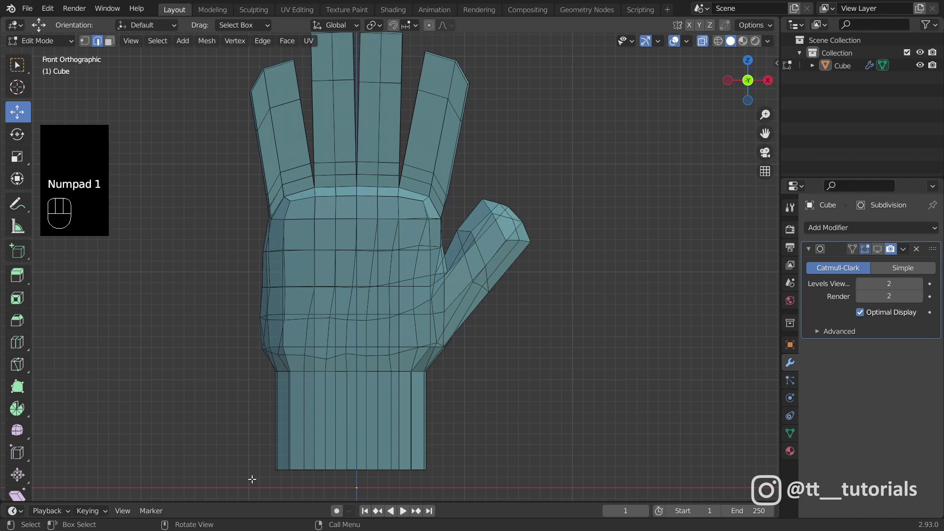
Select the extruded wrist section in front view and scale it down slightly
drag(251, 481, 479, 367)
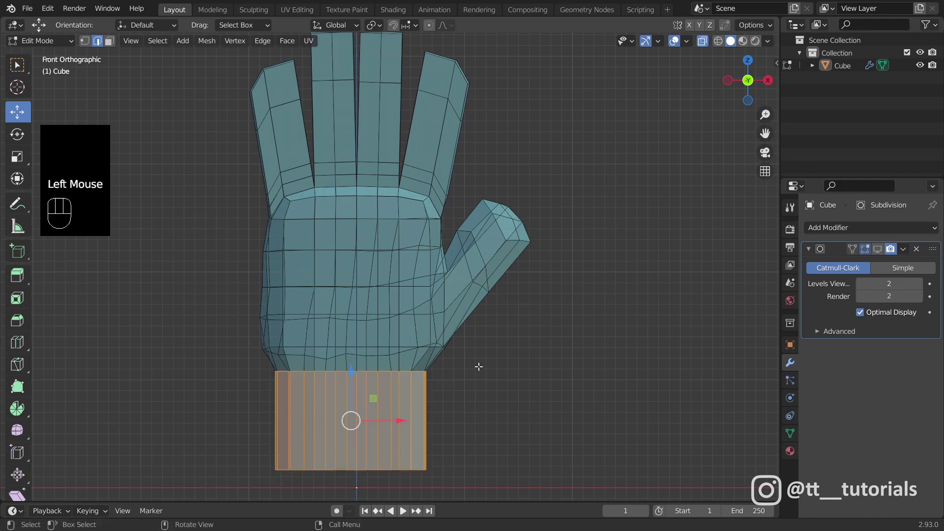
click(16, 157)
drag(390, 401, 384, 401)
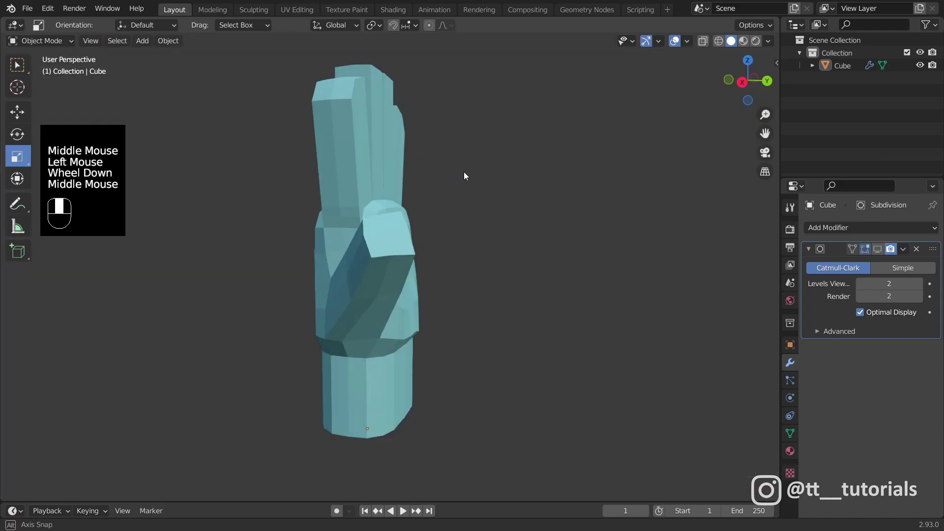
Toggle the subdivision display in the viewport and inspect the hand's shape from several sides
middle_drag(464, 172, 625, 190)
click(876, 249)
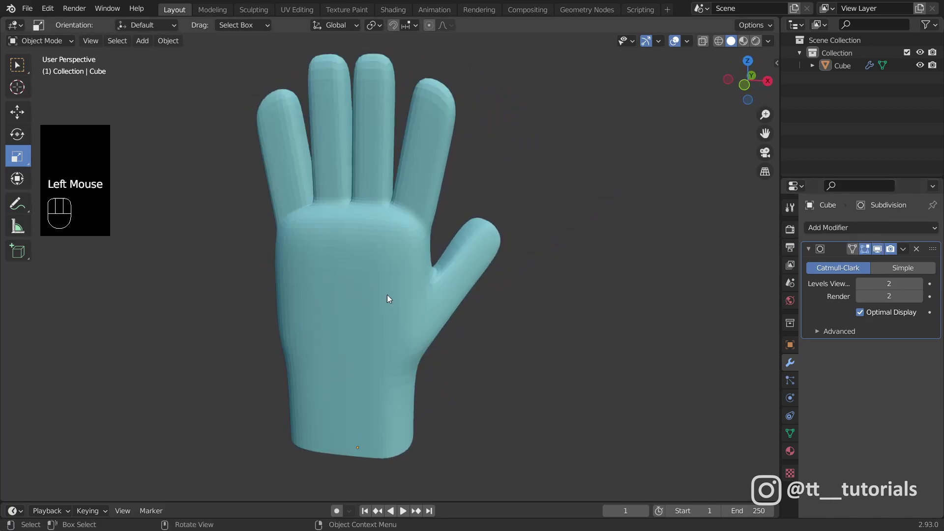
mouse_move(387, 293)
middle_down()
mouse_move(361, 284)
mouse_move(404, 278)
mouse_move(352, 280)
mouse_move(378, 279)
middle_up()
click(877, 248)
click(877, 249)
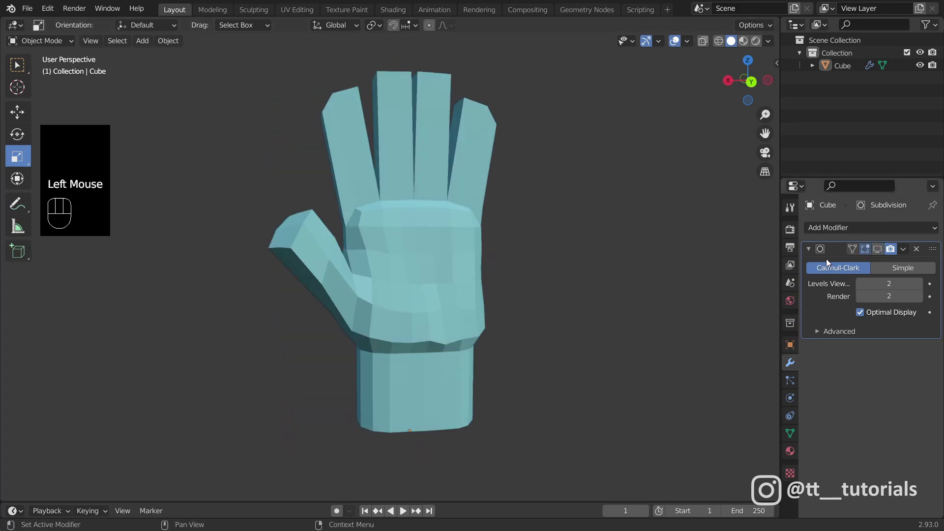
Add an edge loop around the thumb near its tip, slid by a factor of about -0.11
key(ctrl+r)
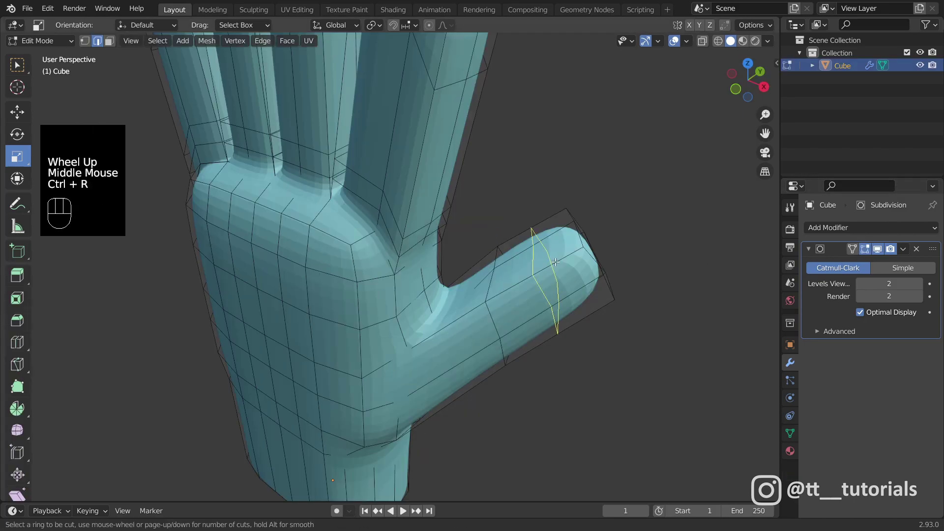
click(533, 265)
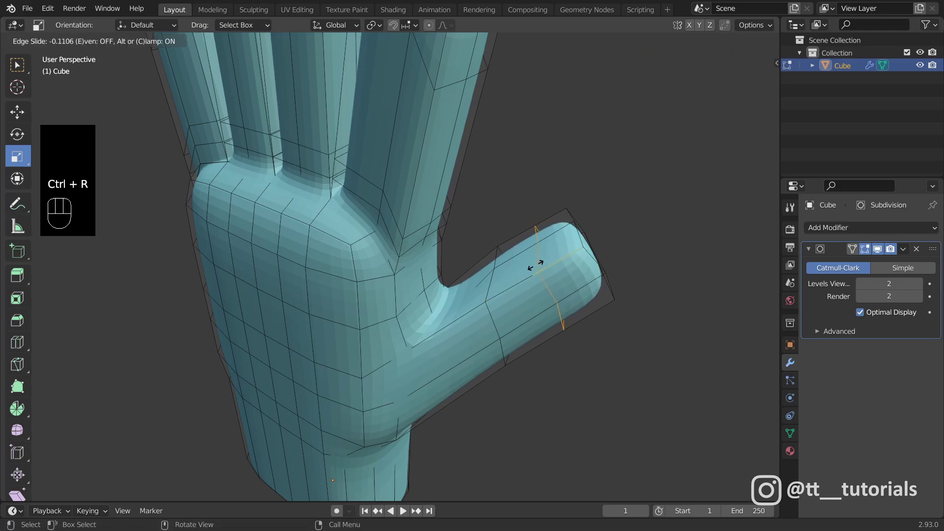
Select the vertices along the side opposite the thumb, from fingertip to wrist, and move them slightly inward along X
drag(557, 114, 483, 263)
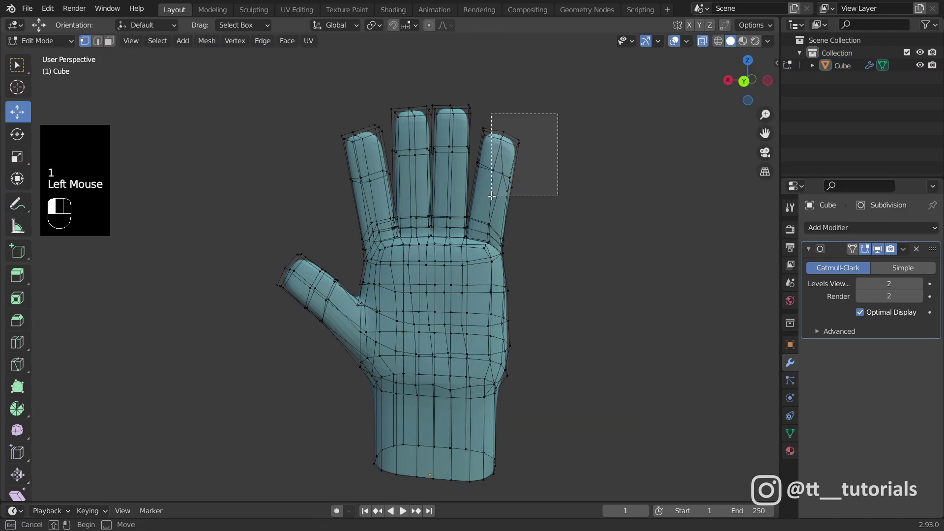
shift+drag(540, 271, 478, 491)
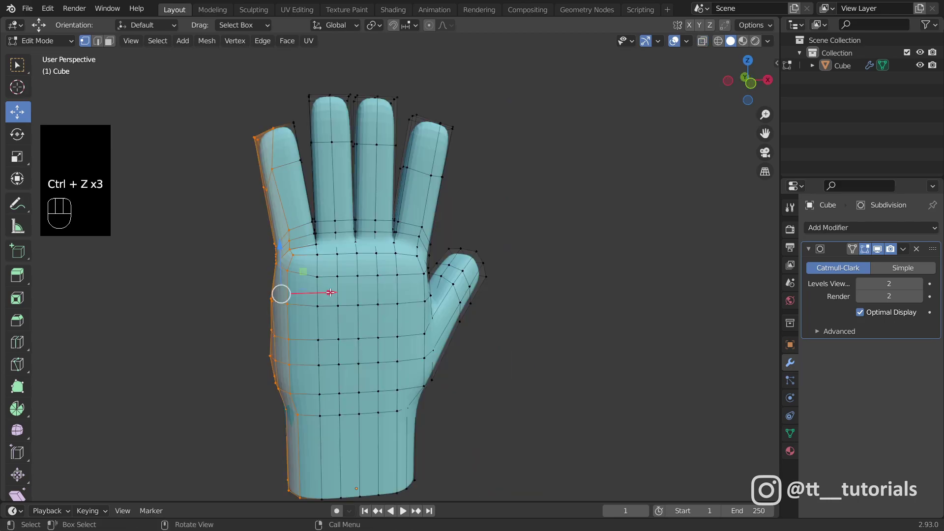
drag(321, 291, 335, 294)
click(524, 252)
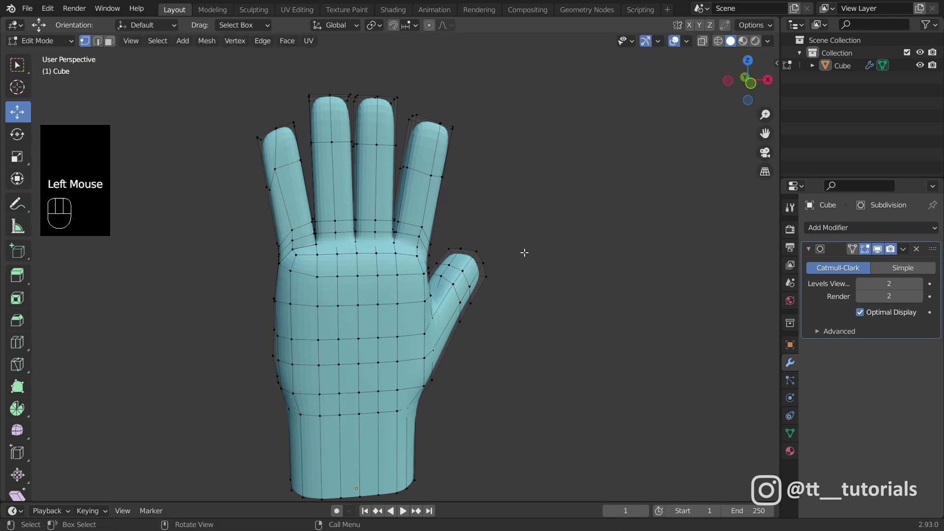
Switch the hand to Object Mode and inspect the smoothed shape from the front and back
key(ctrl+Tab)
scroll(515, 159, down, 1)
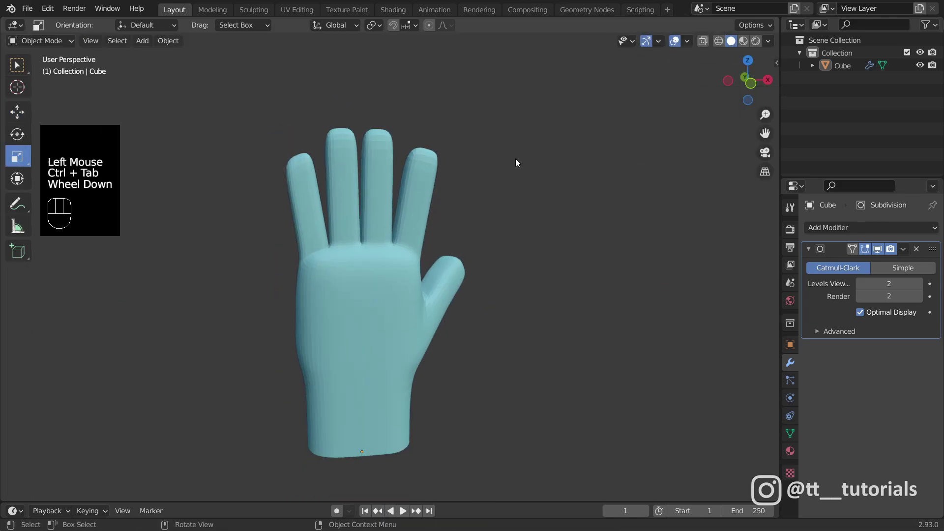
middle_drag(515, 158, 423, 174)
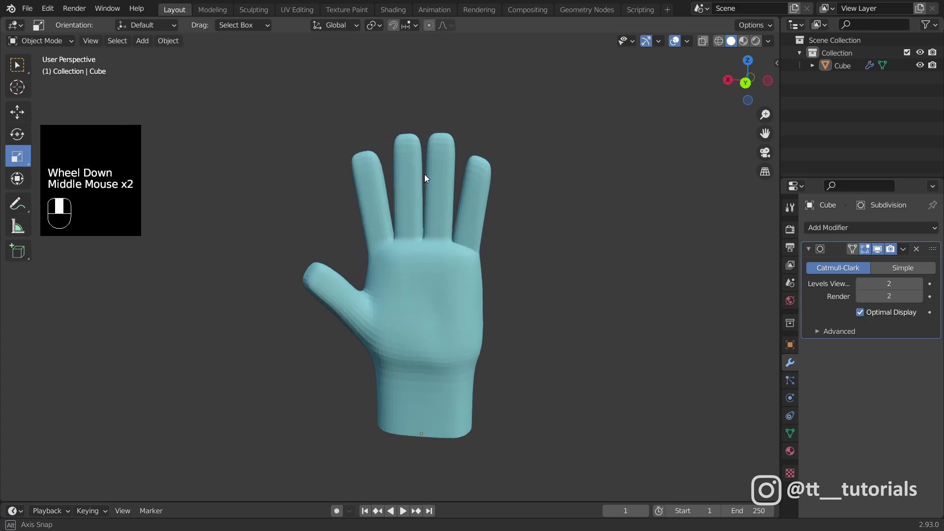
scroll(426, 175, down, 1)
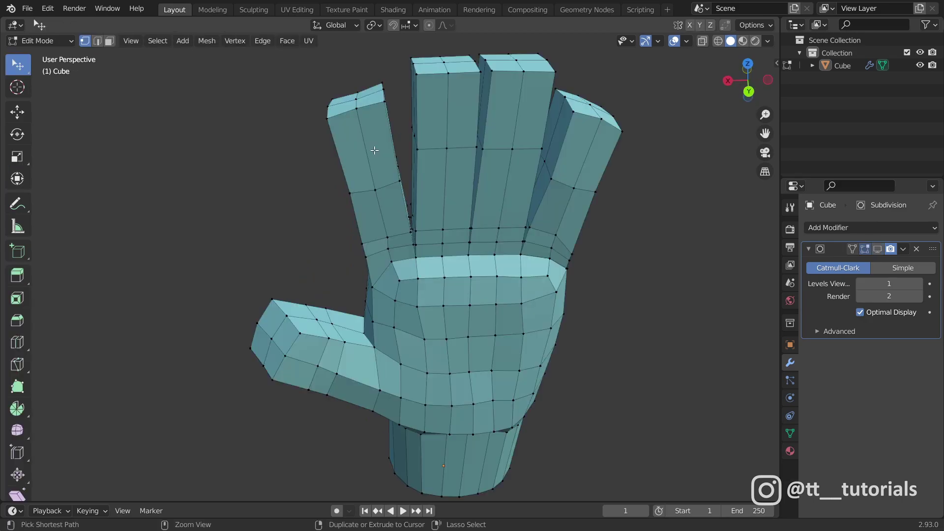
Add two lengthwise edge loops along the finger nearest the thumb, with factors of about 0.017 and 0.020
key(ctrl+r)
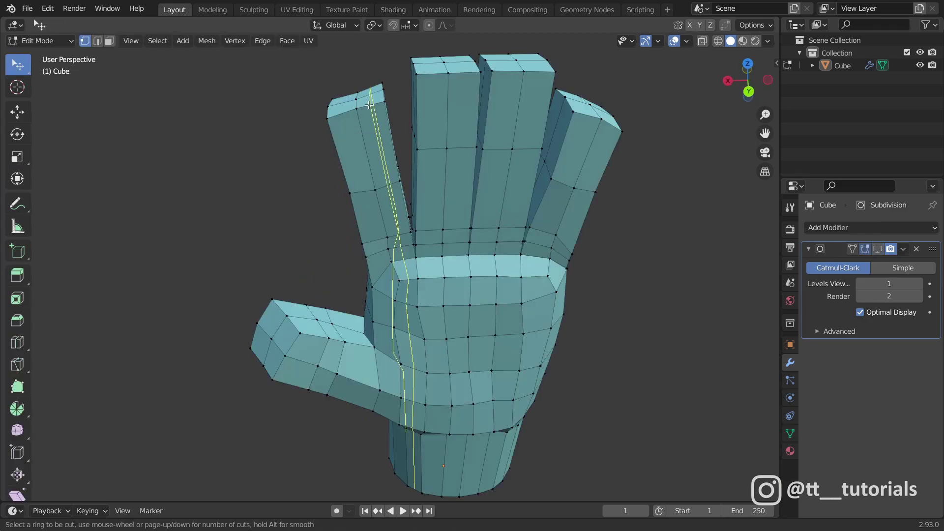
drag(369, 105, 369, 107)
key(ctrl+r)
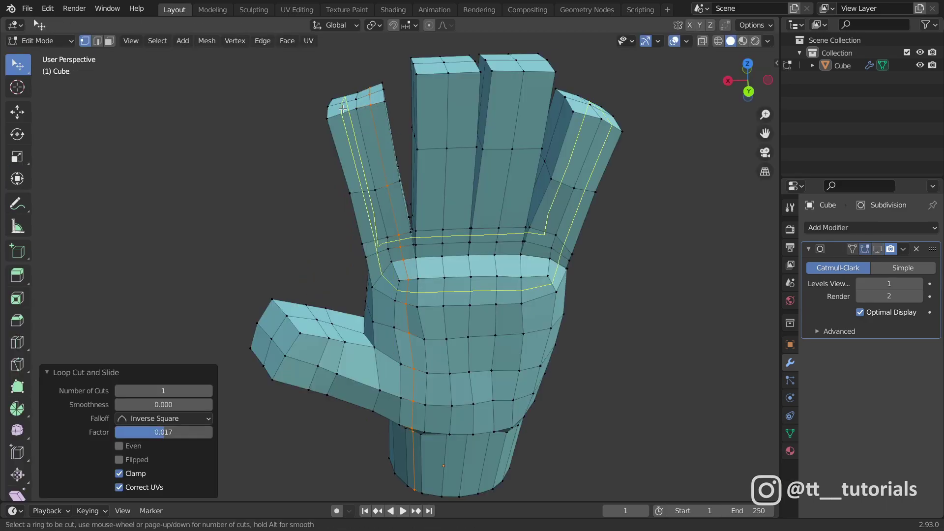
drag(343, 109, 343, 112)
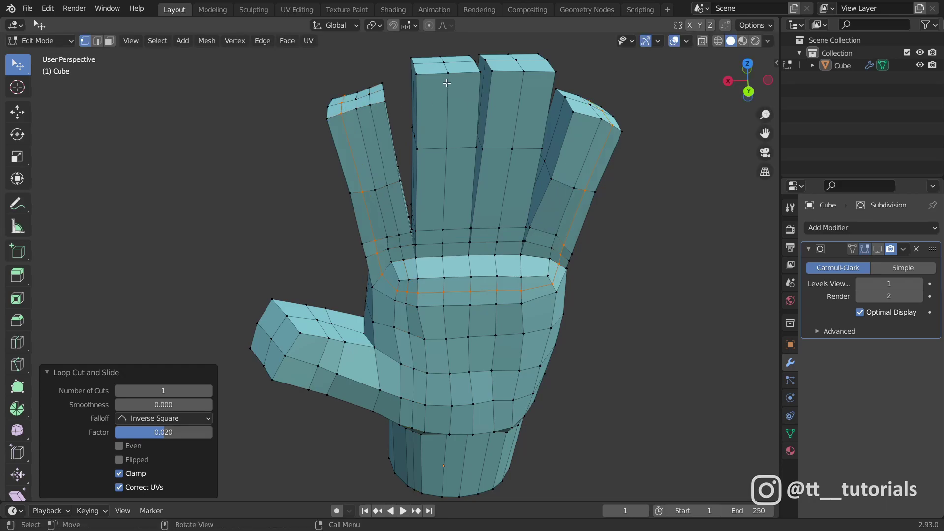
Add two lengthwise edge loops to each middle finger, the outermost one with a factor of about -0.072
key(ctrl+r)
drag(447, 83, 511, 76)
key(ctrl+r)
key(ctrl+r)
key(ctrl+r)
click(536, 68)
click(538, 69)
Add a lengthwise edge loop along the inner half of the outermost finger
key(ctrl+r)
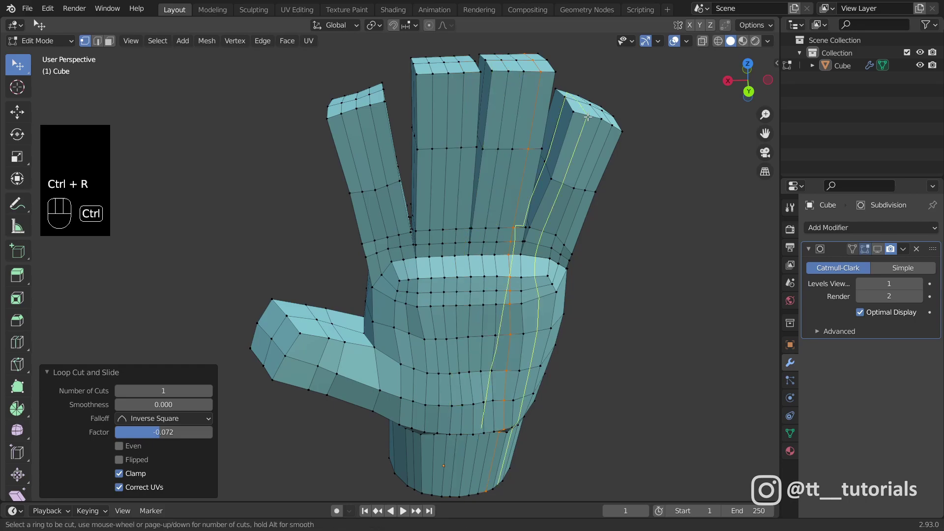
click(586, 116)
click(587, 116)
middle_drag(584, 118, 571, 98)
Add two lengthwise edge loops along the thumb, the upper with factor about -0.107, and view the subdivided hand in Object Mode
key(ctrl+r)
click(273, 301)
click(272, 303)
key(ctrl+r)
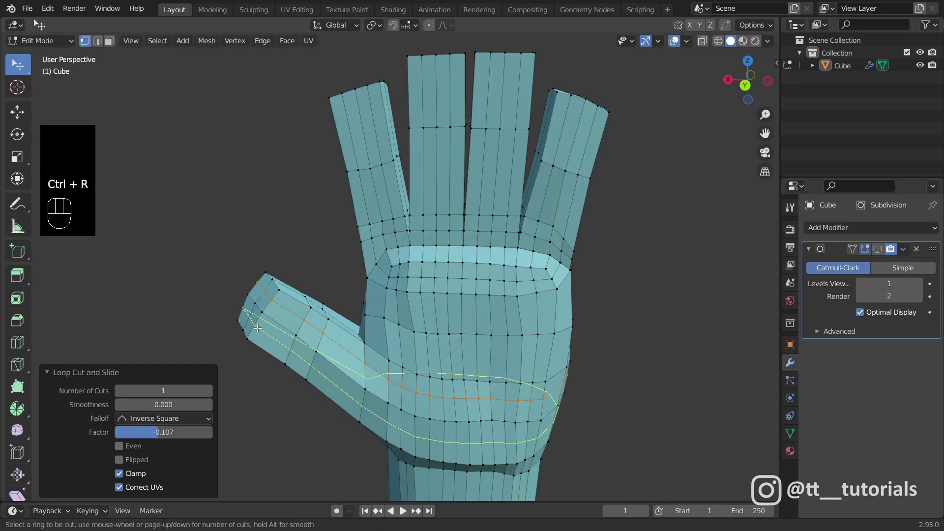
click(256, 326)
click(257, 324)
middle_drag(217, 268, 326, 280)
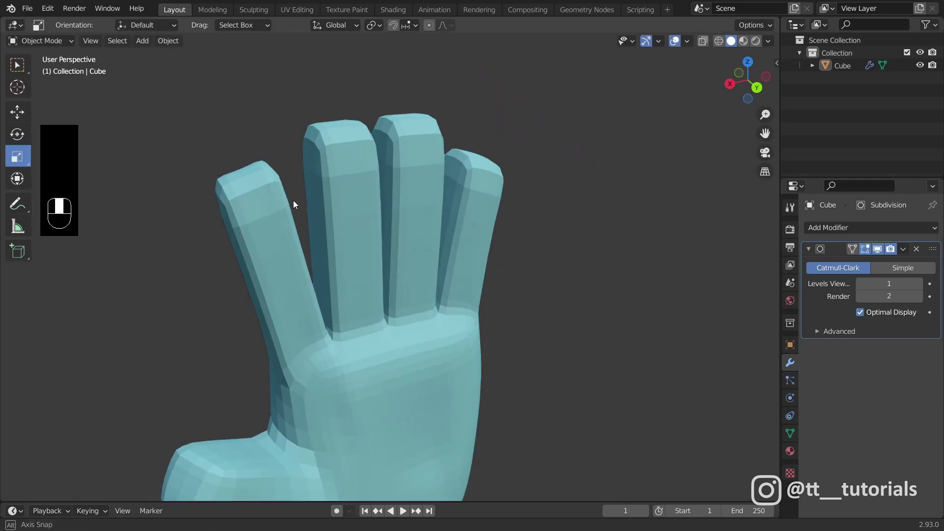
middle_drag(293, 205, 394, 191)
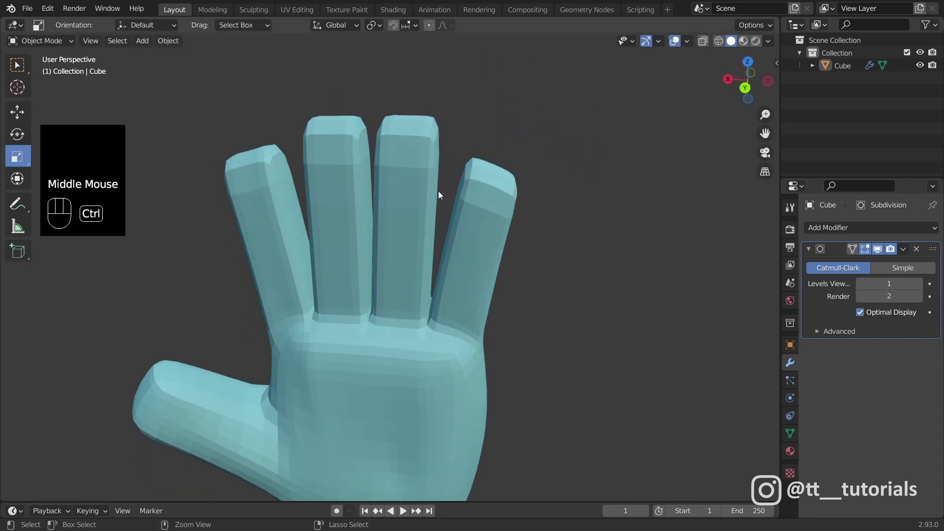
Switch the hand to Sculpt Mode and apply its Subdivision modifier
key(ctrl+Tab)
click(445, 263)
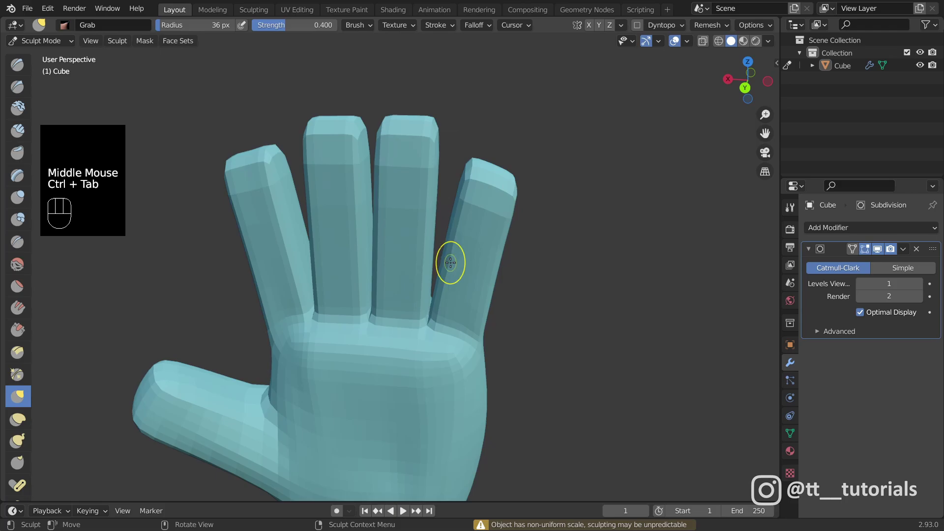
click(903, 248)
click(881, 262)
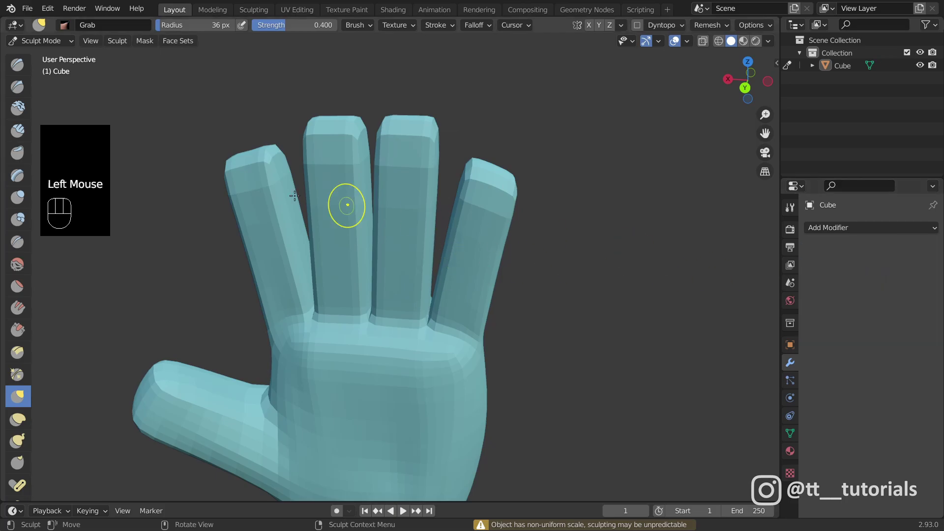
Add a Smooth modifier to the hand with a factor of about 2.239 and 5 repeats
scroll(246, 158, up, 3)
middle_drag(246, 158, 256, 187)
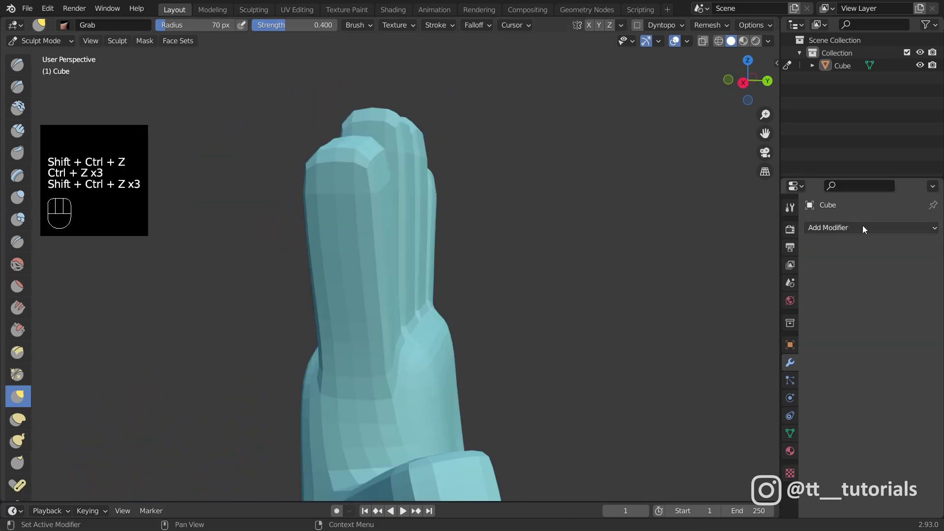
click(863, 227)
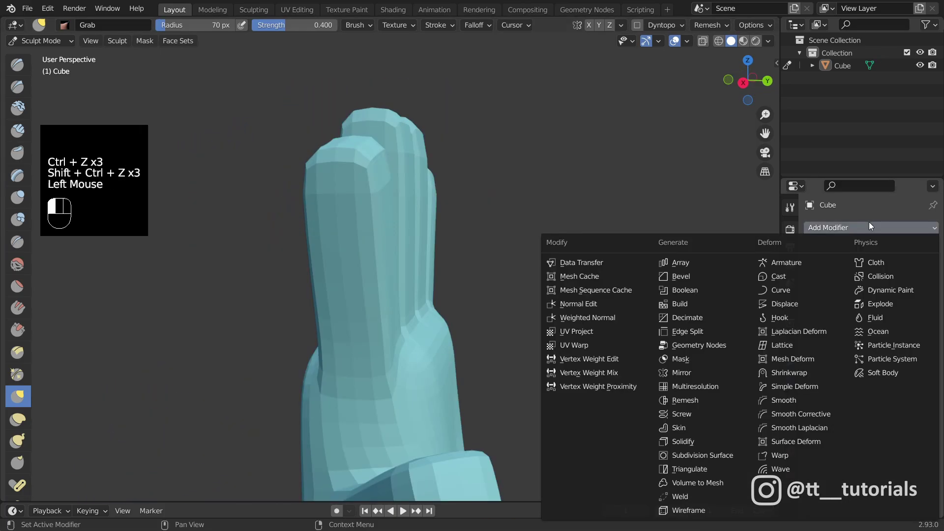
click(783, 402)
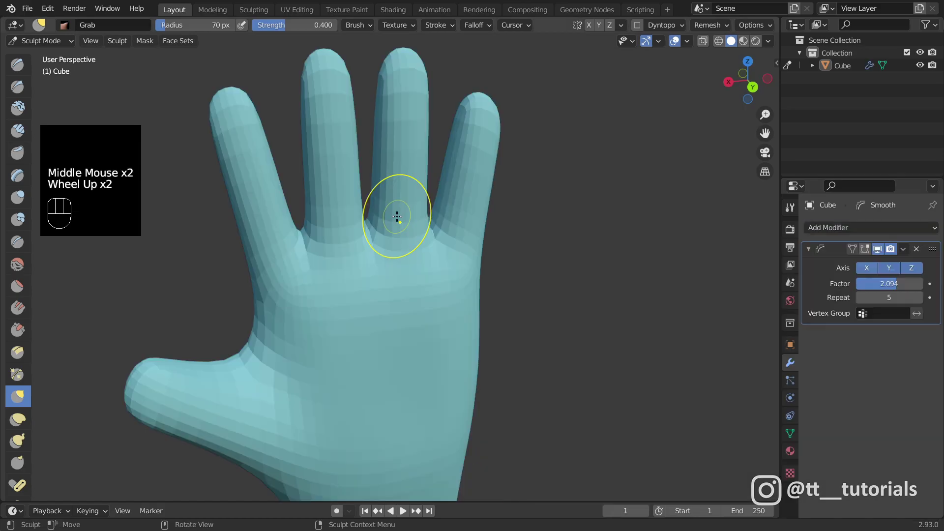
middle_drag(390, 210, 362, 254)
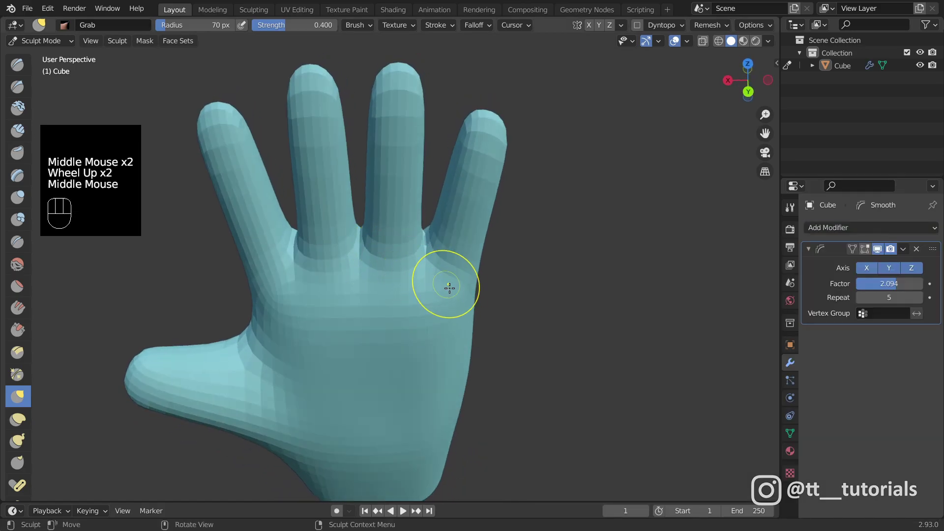
middle_drag(450, 287, 463, 274)
drag(895, 283, 899, 284)
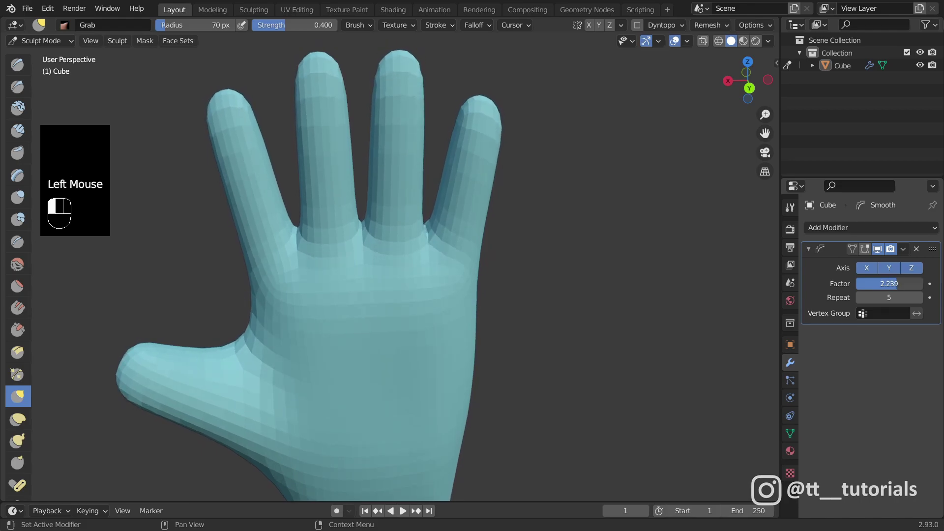
Apply the Smooth modifier to the hand mesh
scroll(393, 270, up, 2)
click(903, 248)
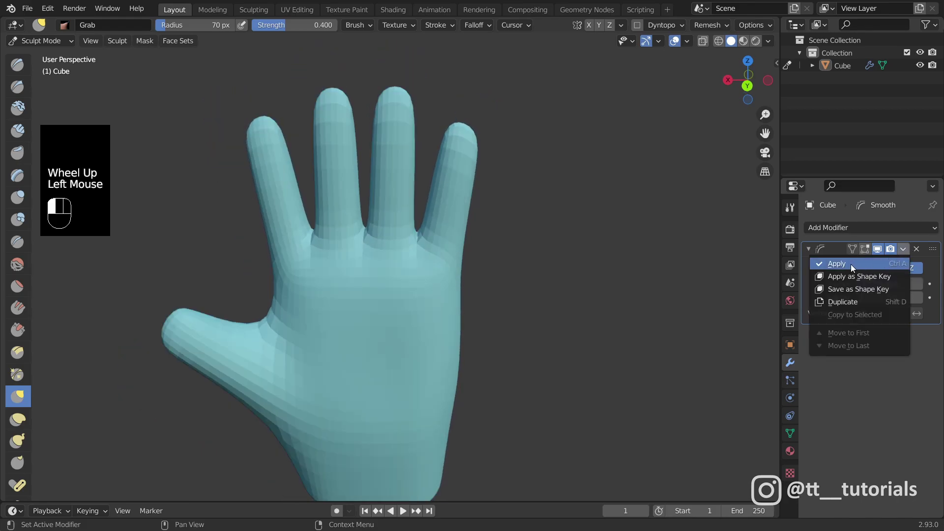
click(850, 264)
Select the lowest band of wrist faces through the mesh and delete them, leaving the wrist end open
drag(243, 467, 472, 402)
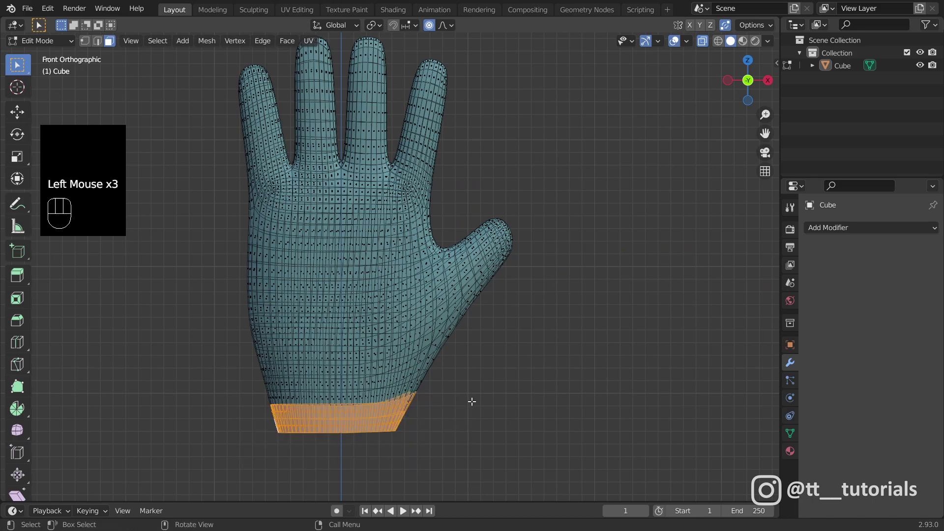
middle_drag(472, 402, 472, 407)
key(x)
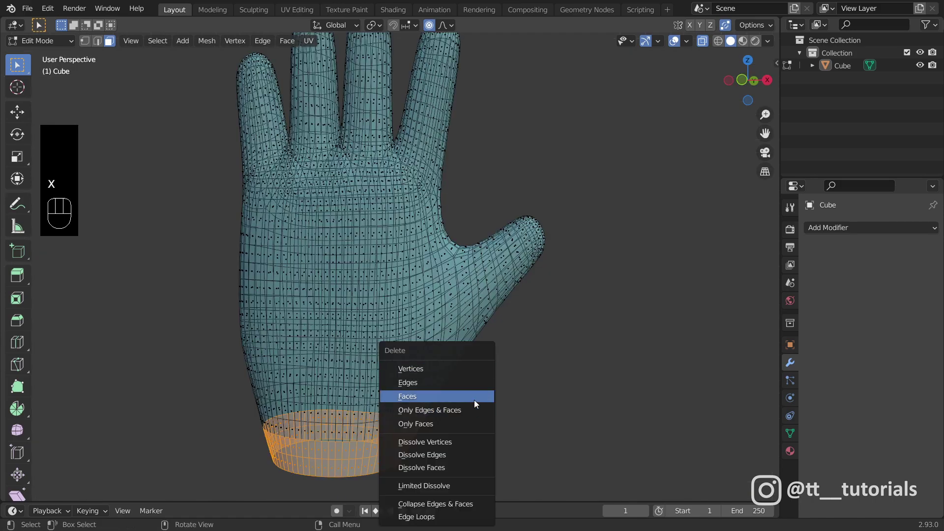
click(424, 396)
drag(504, 415, 508, 415)
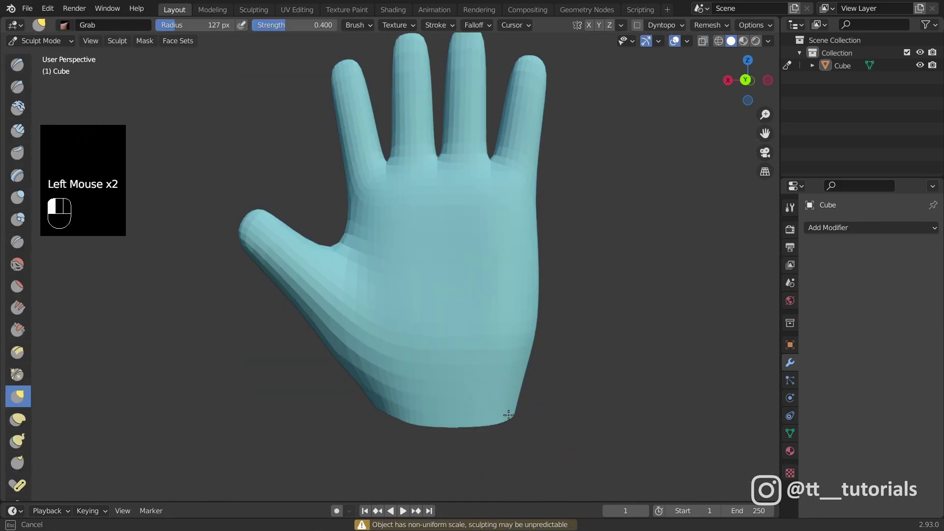
key(ctrl+z)
middle_drag(384, 418, 457, 419)
drag(457, 419, 484, 418)
key(ctrl+z)
Reshape the open wrist edge using an enlarged Grab brush at strength 0.616, smoothing it from several sides
key(bracketright)
key(bracketright)
key(bracketright)
key(bracketright)
drag(287, 23, 293, 23)
scroll(393, 266, down, 1)
middle_drag(393, 265, 442, 506)
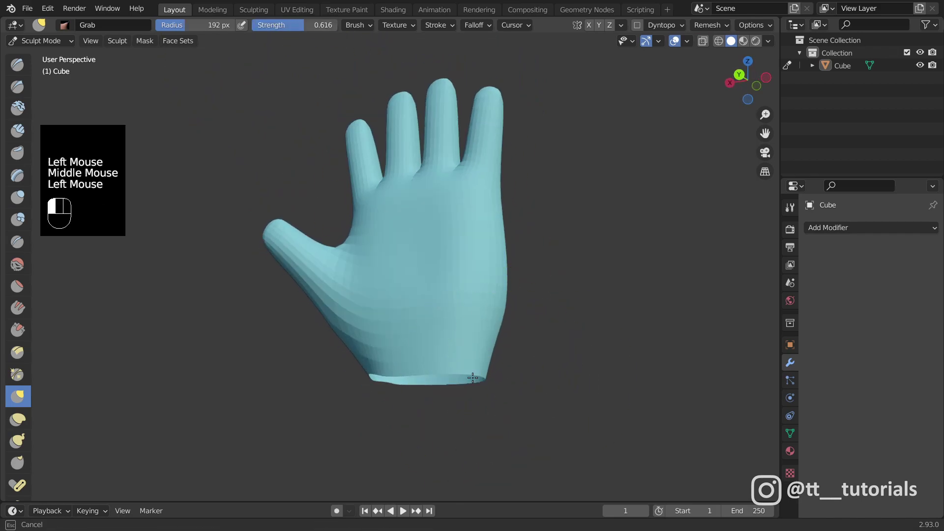
middle_drag(507, 383, 432, 383)
shift+drag(433, 382, 417, 381)
middle_drag(417, 382, 462, 389)
drag(462, 388, 456, 391)
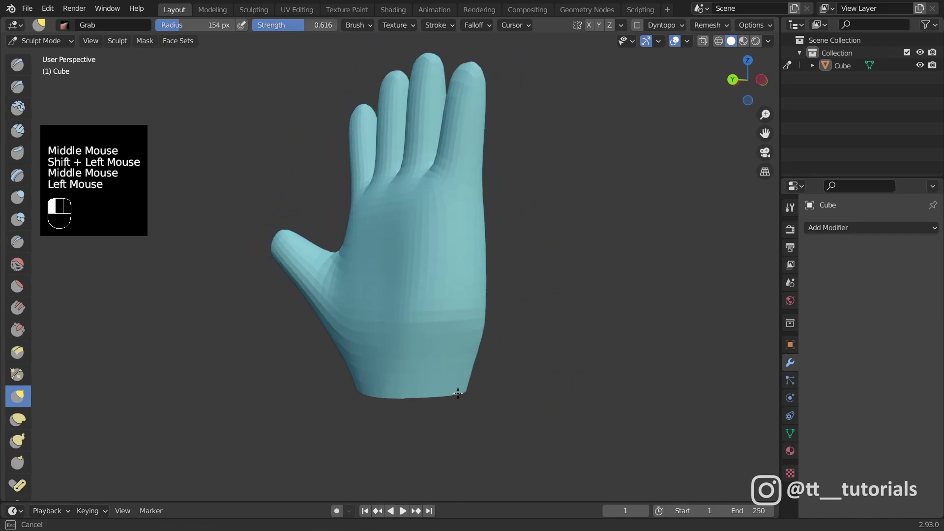
Pull the remaining sides of the wrist rim into shape with the Grab brush
middle_drag(456, 390, 393, 383)
drag(393, 384, 398, 382)
middle_drag(398, 382, 407, 381)
drag(401, 379, 393, 379)
middle_drag(393, 379, 436, 257)
Adjust the palm contour with the Grab brush and smooth the surface at the base of the thumb
drag(436, 257, 432, 261)
middle_drag(432, 260, 419, 325)
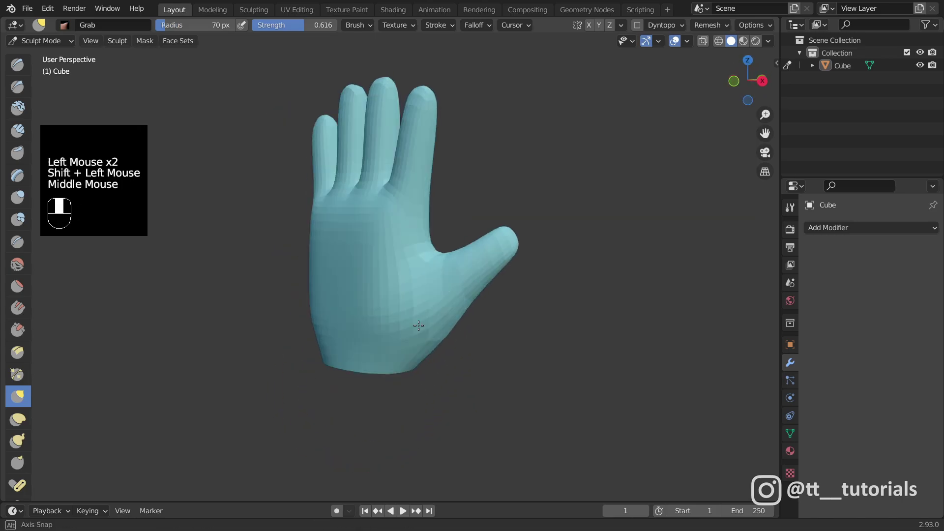
shift+drag(419, 324, 427, 315)
scroll(422, 319, up, 2)
Extrude the open wrist edge loop straight down along Z to lengthen the wrist
mouse_move(423, 319)
middle_down()
mouse_move(442, 295)
mouse_move(390, 210)
mouse_move(285, 238)
mouse_move(295, 246)
middle_up()
scroll(442, 295, down, 1)
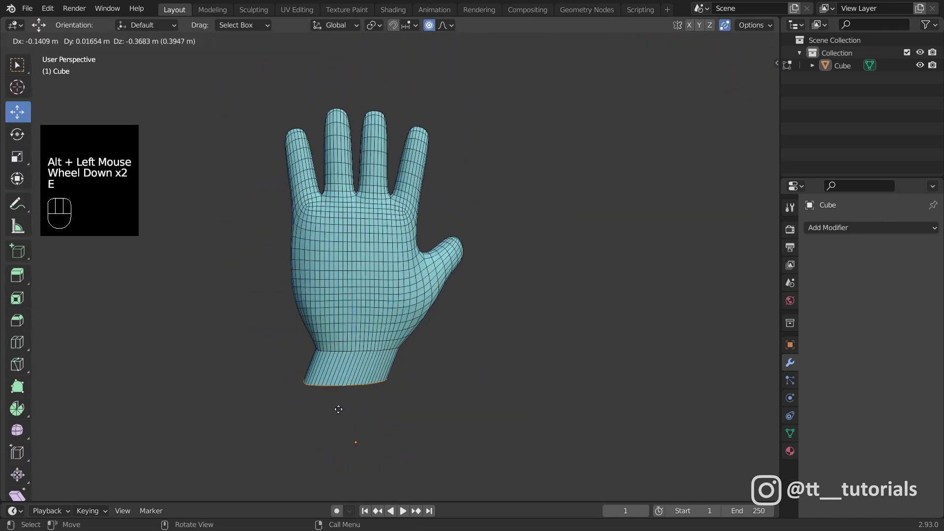
key(z)
click(345, 443)
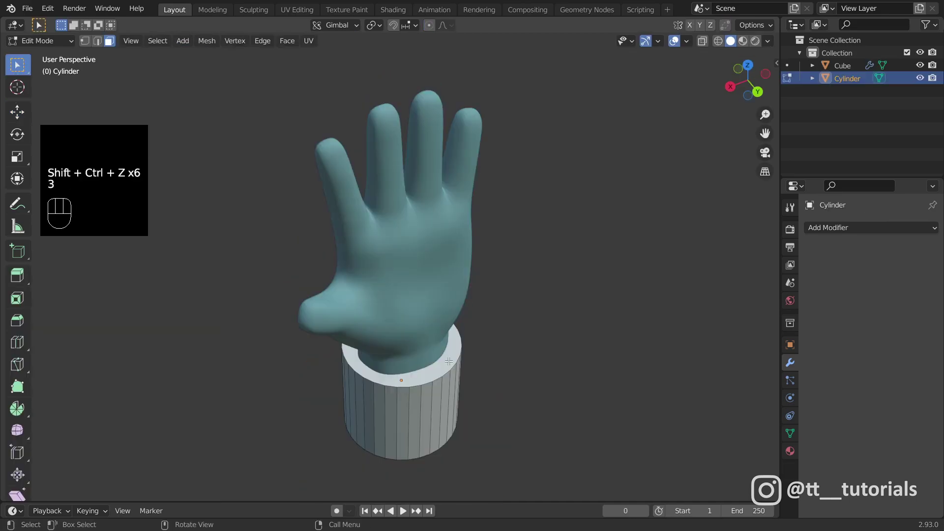
Delete the upper and lower cap faces of the cylinder around the wrist to leave an open tube
click(449, 362)
middle_drag(448, 362, 444, 491)
shift+click(435, 374)
key(x)
click(435, 365)
Add a Solidify modifier to the cylinder with a thickness of -0.12 m
click(830, 229)
click(690, 440)
scroll(690, 440, up, 3)
scroll(691, 440, down, 1)
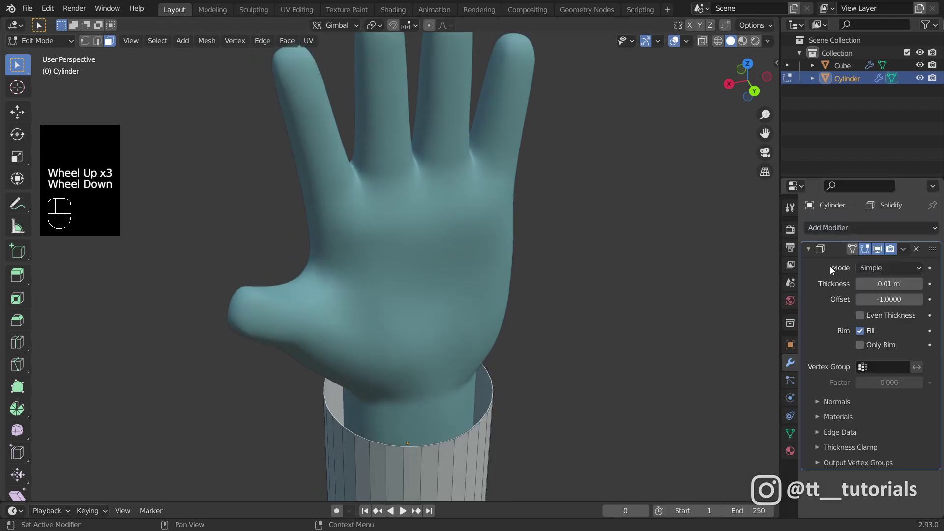
drag(889, 284, 850, 284)
Add a Subdivision Surface modifier to the cylinder and place it above Solidify in the modifier stack
click(925, 228)
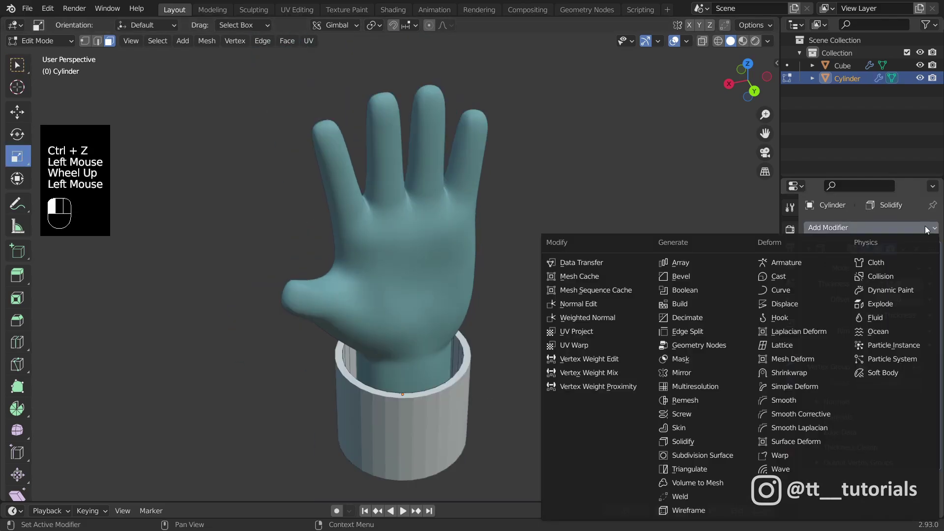
click(695, 456)
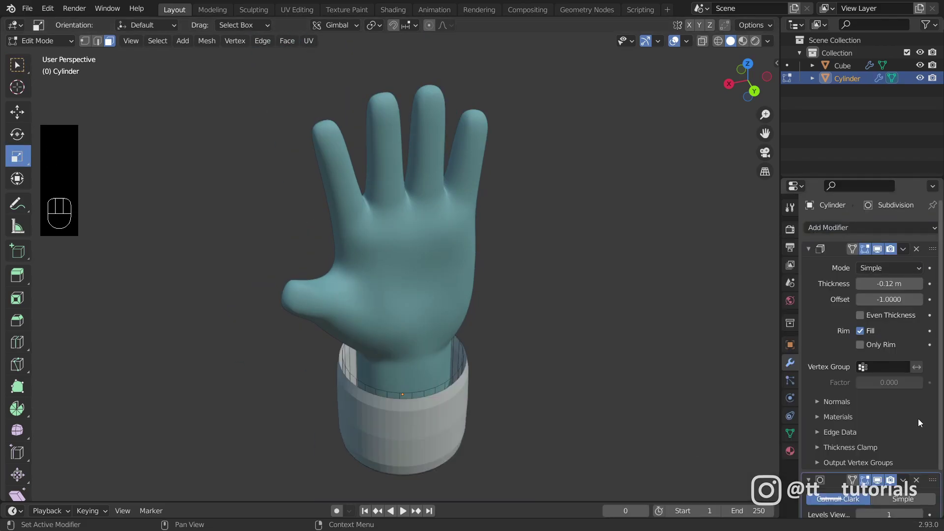
drag(932, 479, 915, 249)
Add horizontal edge loops around the cylinder near its rims to tighten the rounded edges
key(ctrl+r)
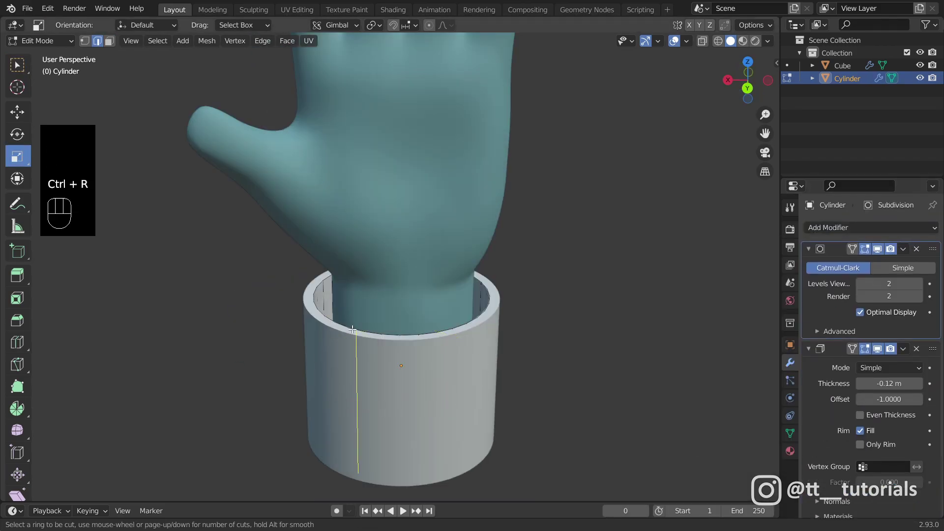
click(334, 331)
click(332, 277)
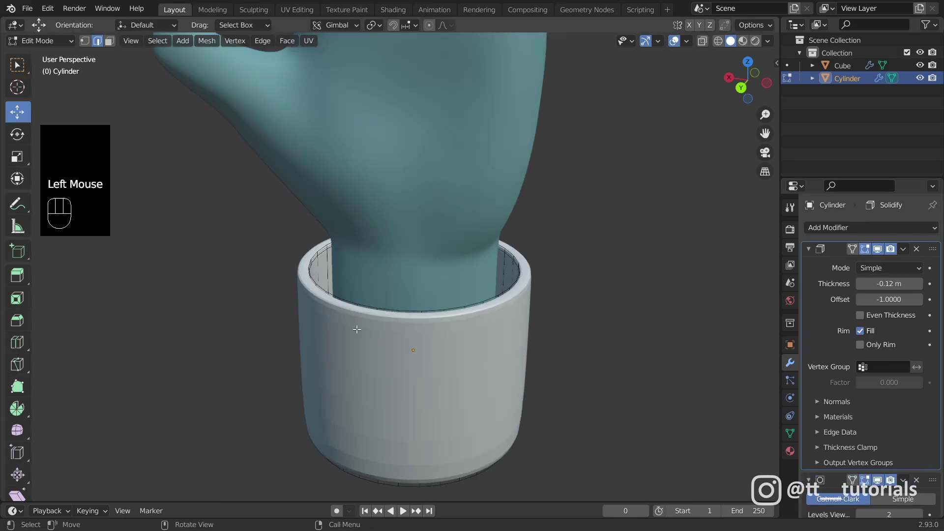
key(ctrl+r)
click(343, 317)
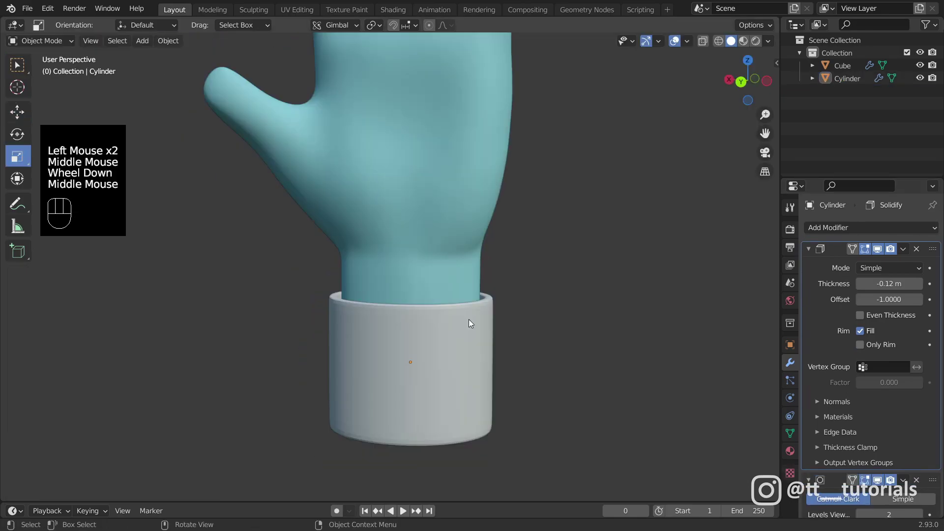
Scale the cylinder cuff to 1.151 along Z and move it up along Z around the wrist
click(468, 322)
drag(410, 315, 411, 303)
click(17, 112)
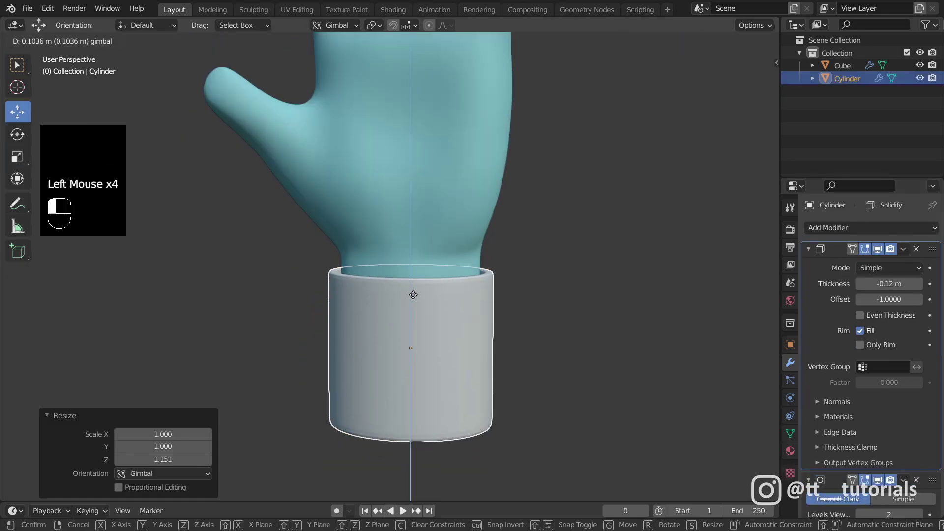